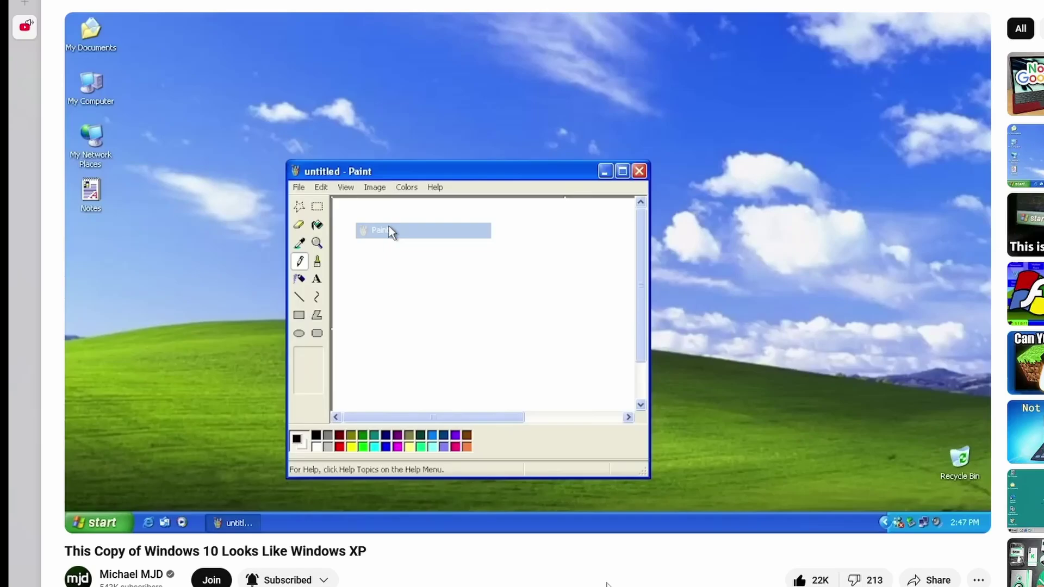
Step: Start Panther2K Setup and install with UEFI boot onto the 40.0GiB disk 0, accepting the wipe
click(376, 97)
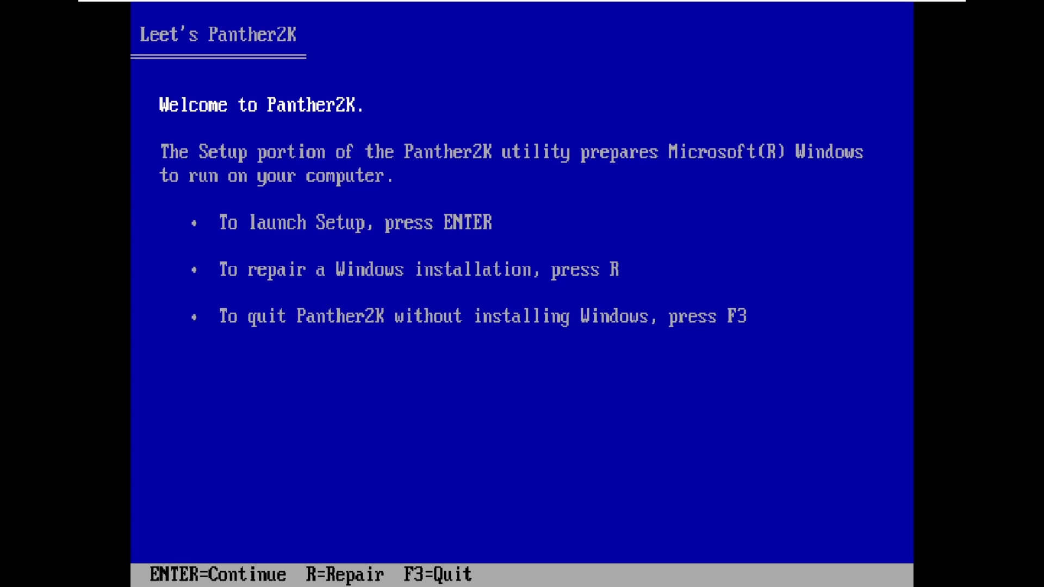
key(Return)
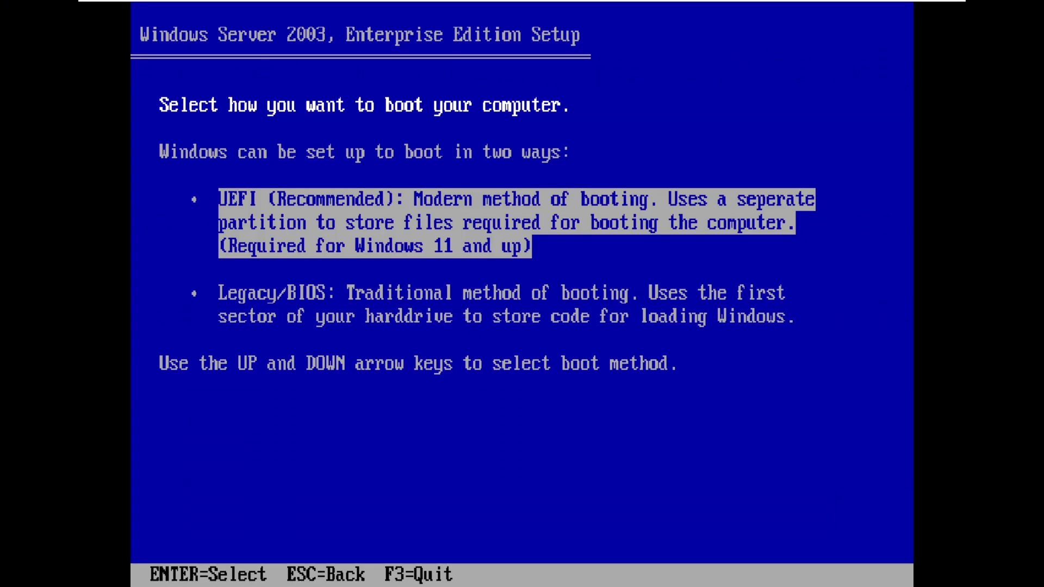
key(Return)
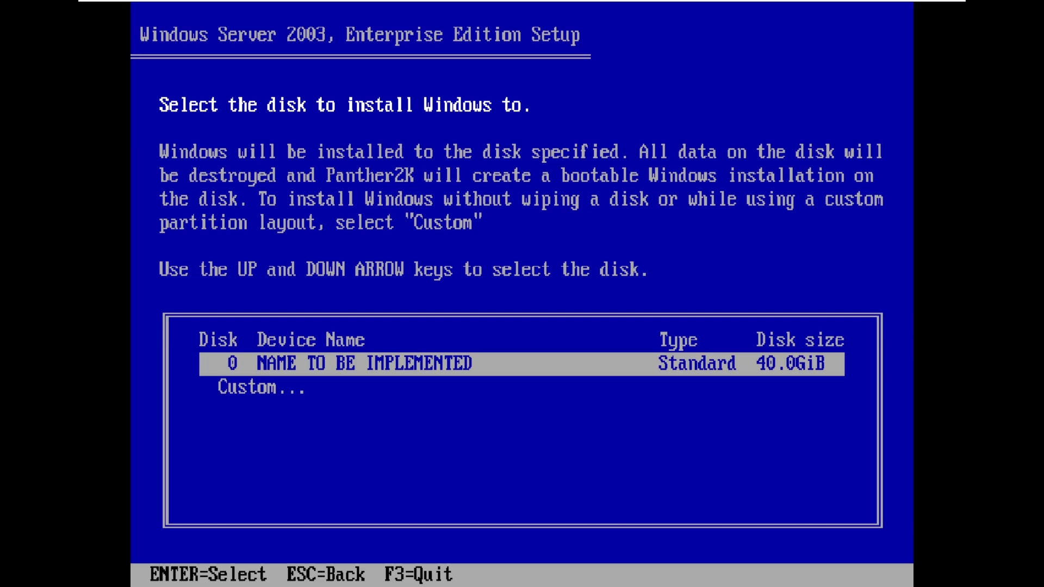
key(Return)
key(Return)
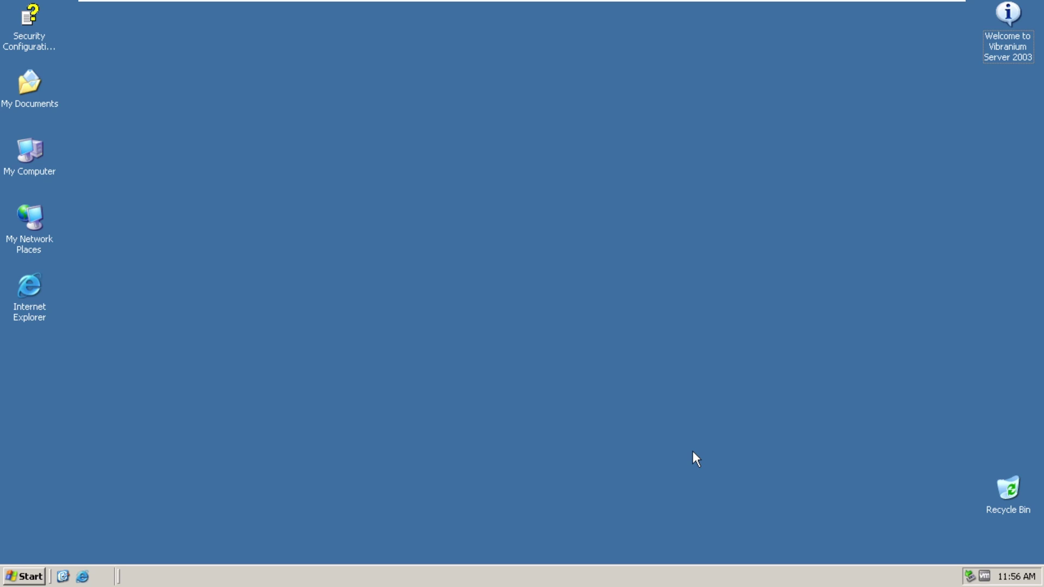
Step: Bring up the Run dialog with taskschd.msc entered
key(super+r)
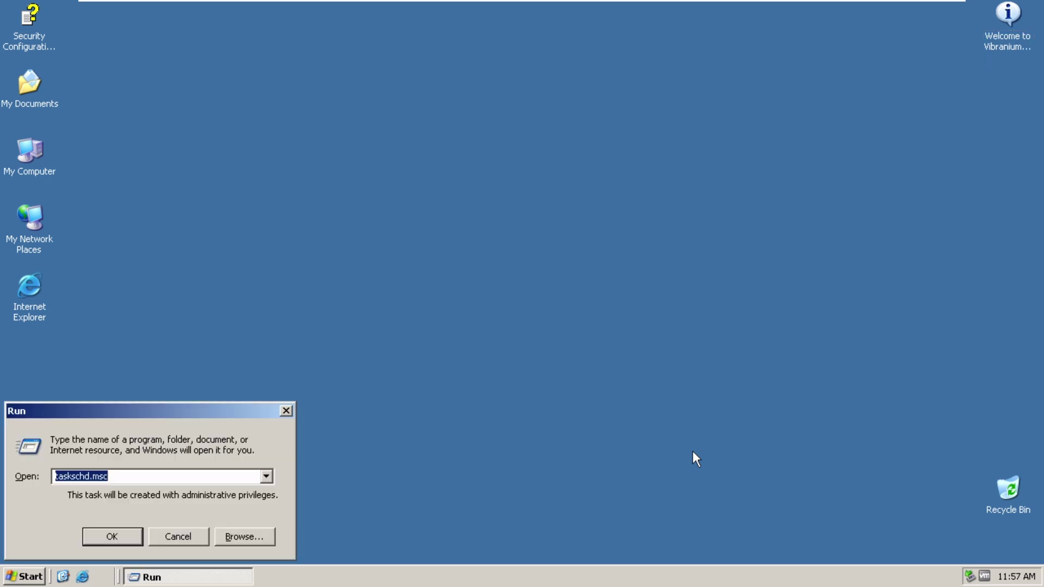
Step: Launch Task Scheduler and enable the disabled sndvol task in the Task Scheduler Library
key(Return)
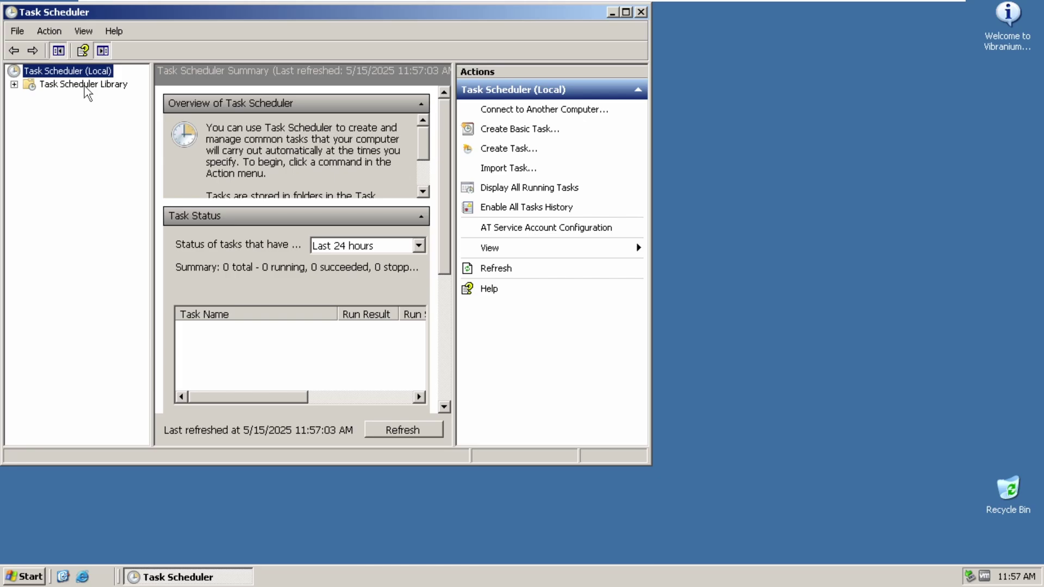
click(84, 86)
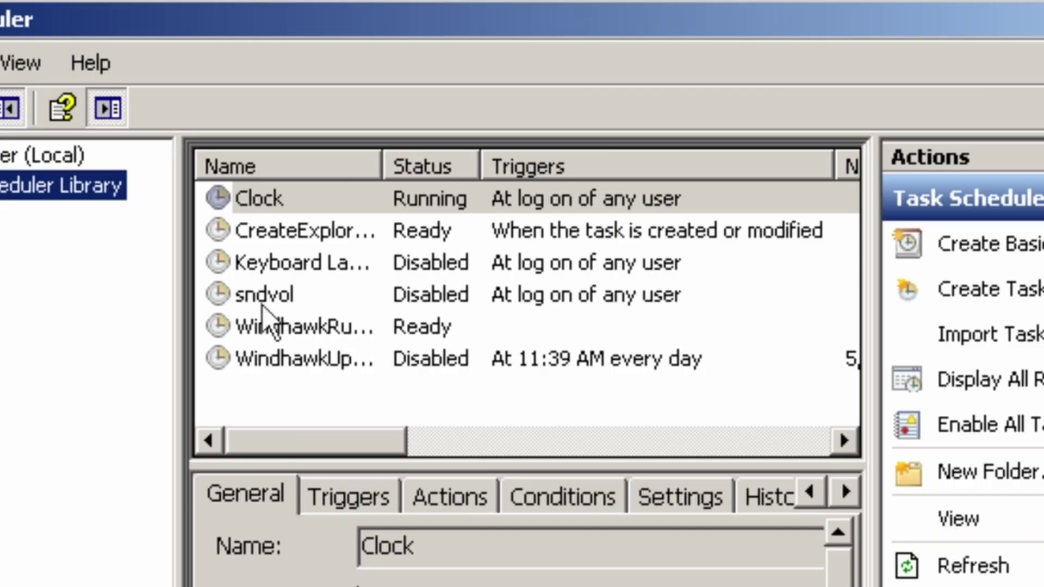
click(292, 296)
right_click(286, 293)
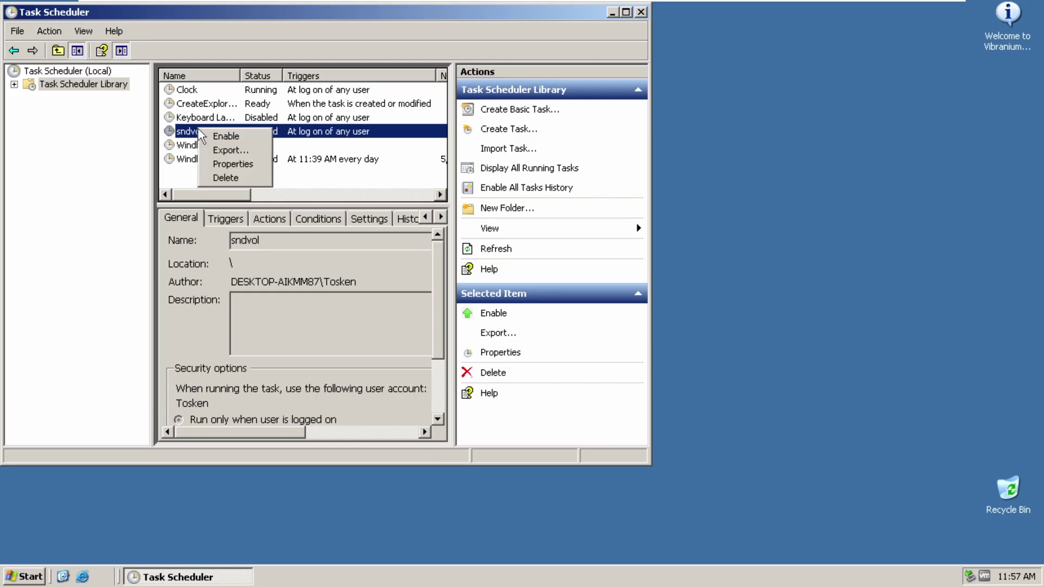
click(201, 136)
Step: Run the sndvol task, then raise the system volume slider to maximum
right_click(192, 131)
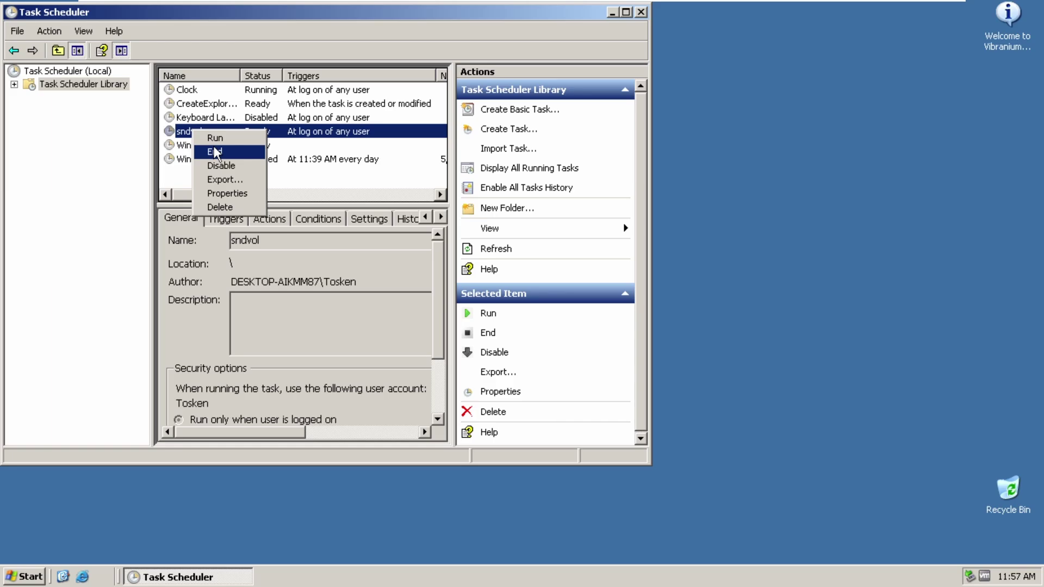
click(215, 138)
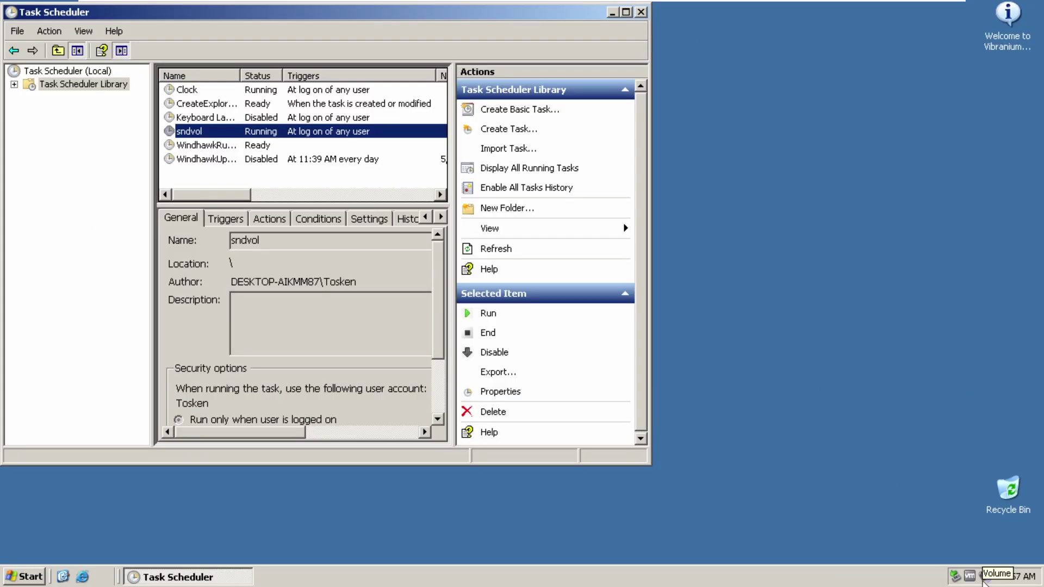
click(983, 578)
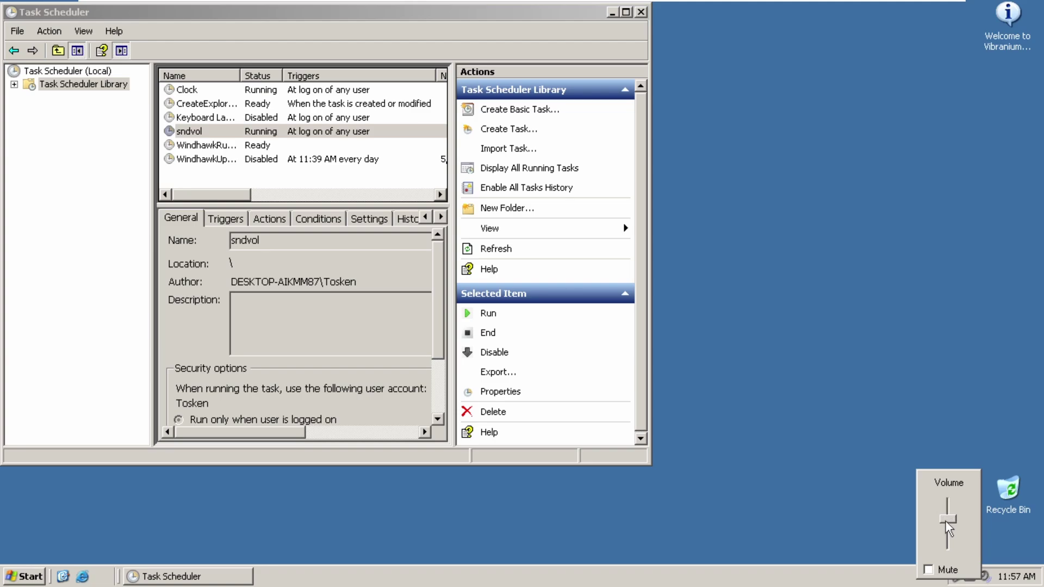
drag(944, 521, 949, 489)
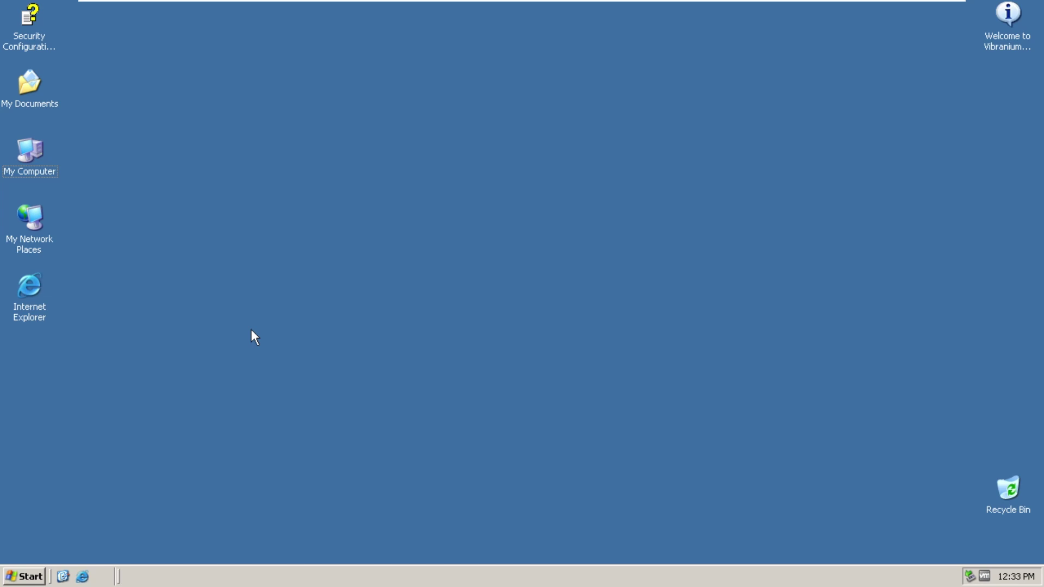
Step: From the Start menu, open the Run prompt and close it again
click(38, 576)
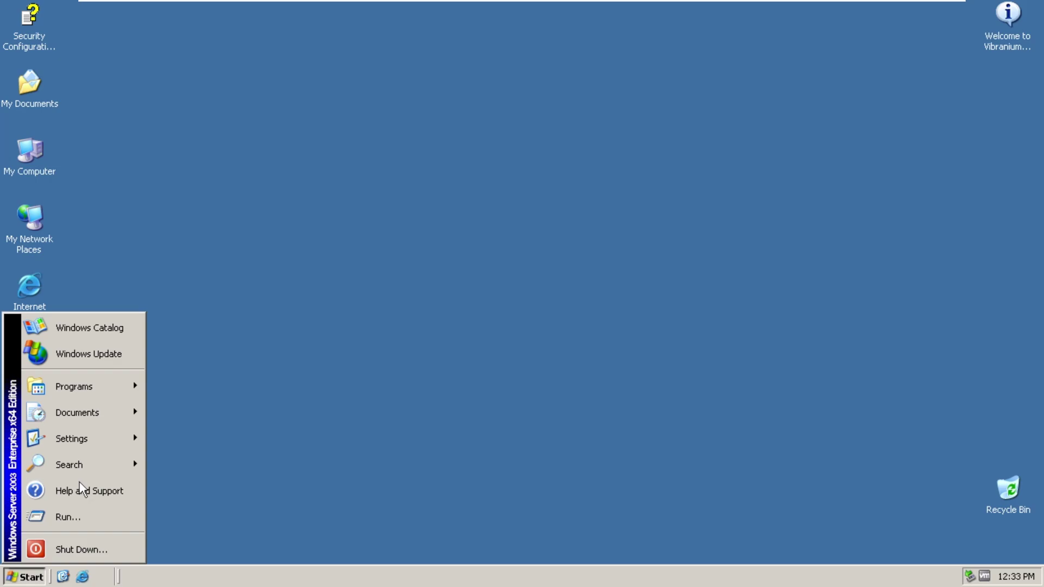
click(59, 514)
click(286, 410)
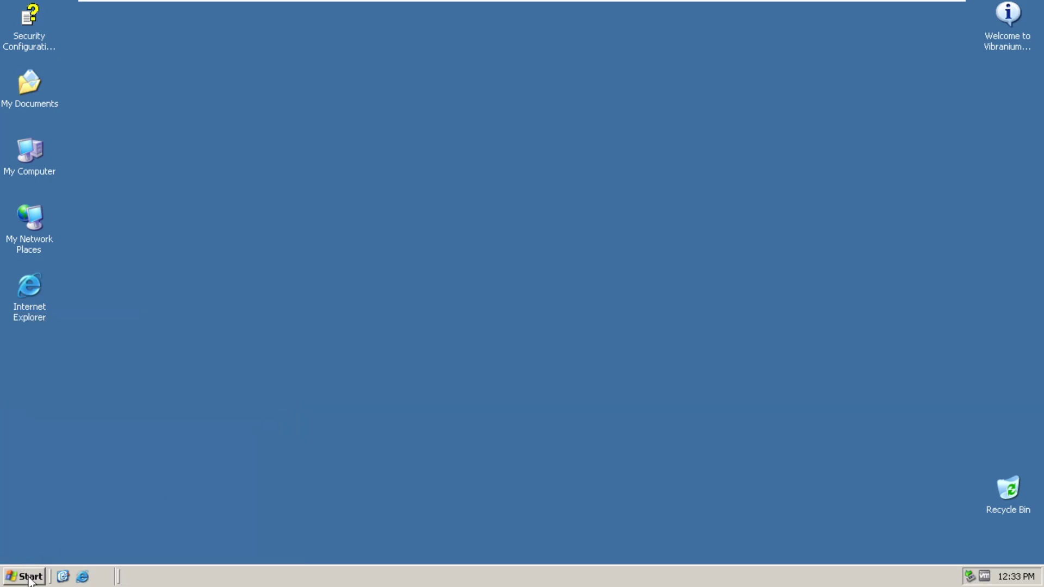
Step: Open Help and Support from Start, then show the Settings submenu
click(31, 575)
click(81, 490)
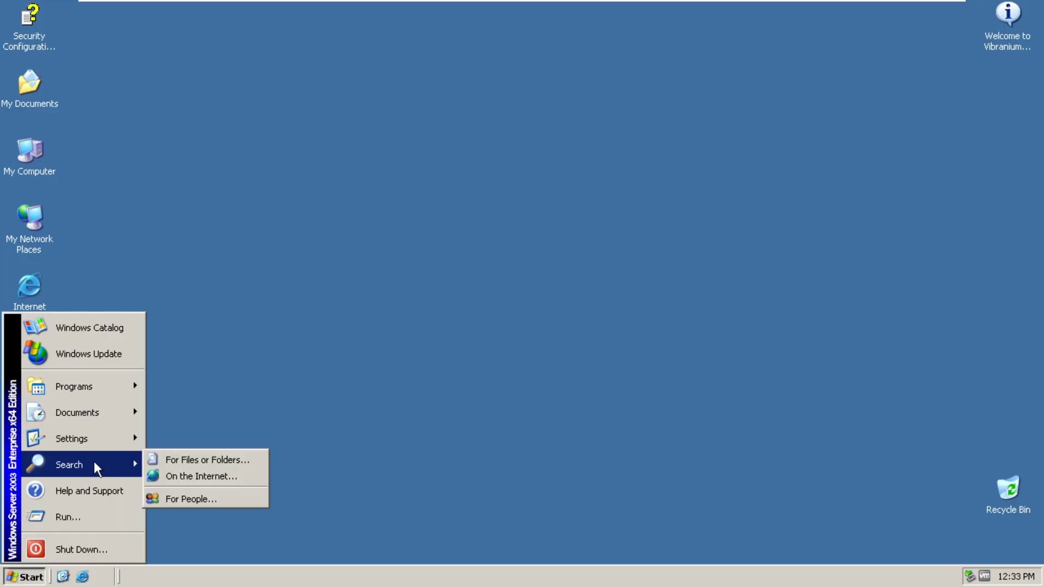
mouse_move(98, 449)
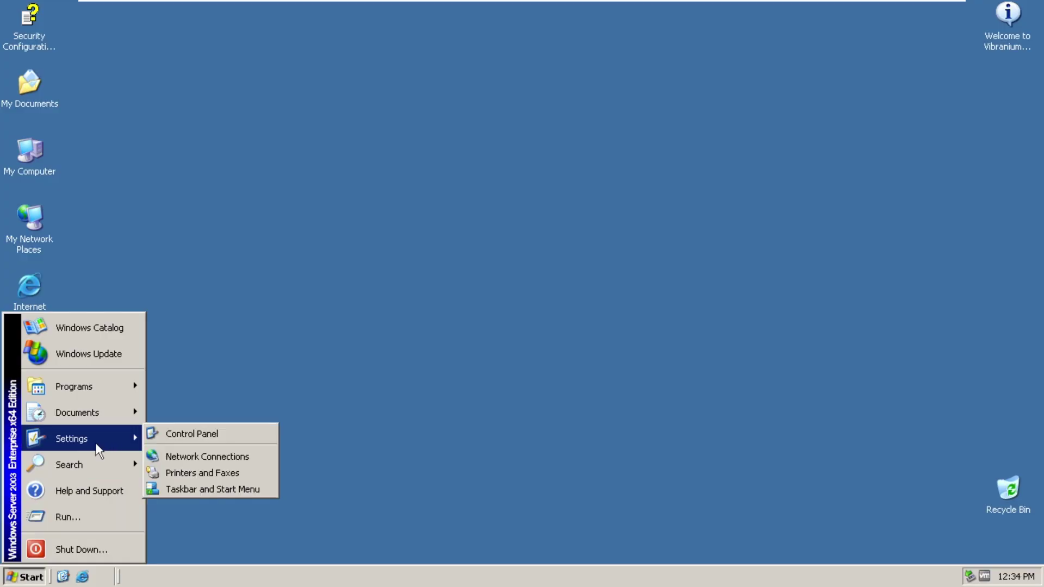
Step: Open the classic Control Panel from Start > Settings and scroll across its item list
click(154, 435)
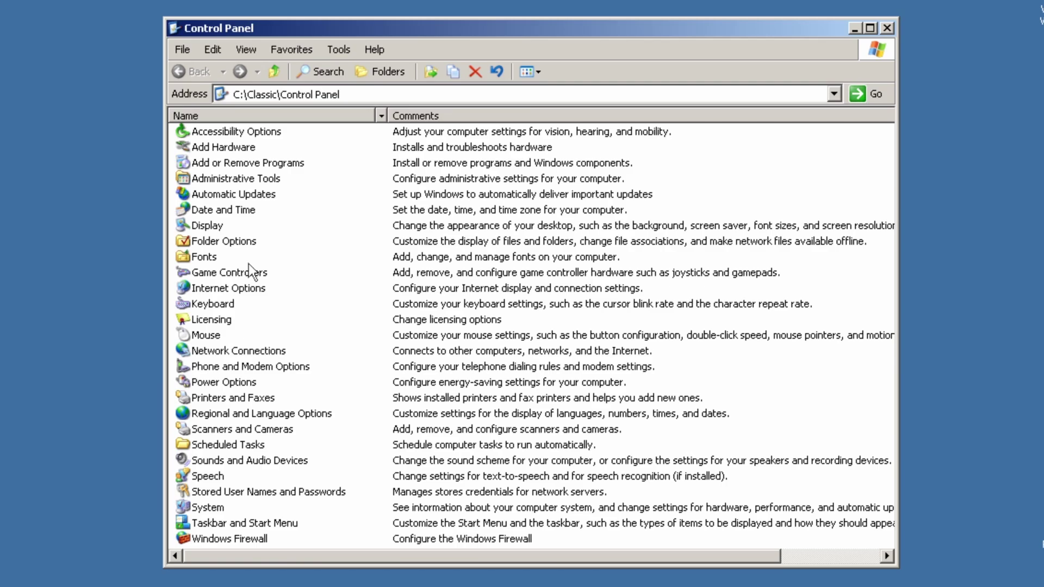
scroll(252, 271, right, 2)
scroll(249, 270, left, 2)
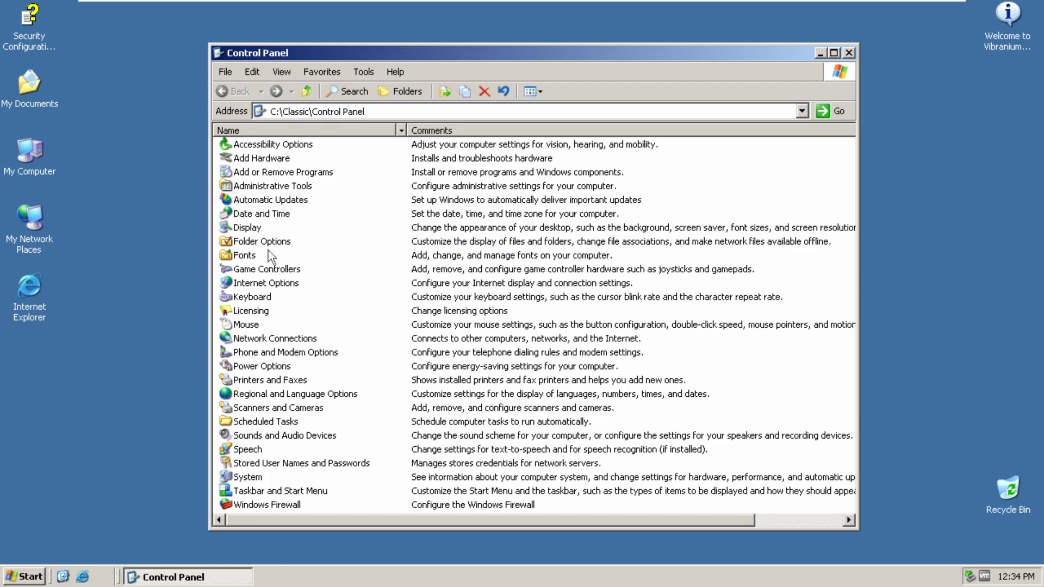
Step: Open Display Properties, minimize Control Panel, and apply Windows Server 2003.bmp as the desktop wallpaper
click(242, 230)
double_click(241, 227)
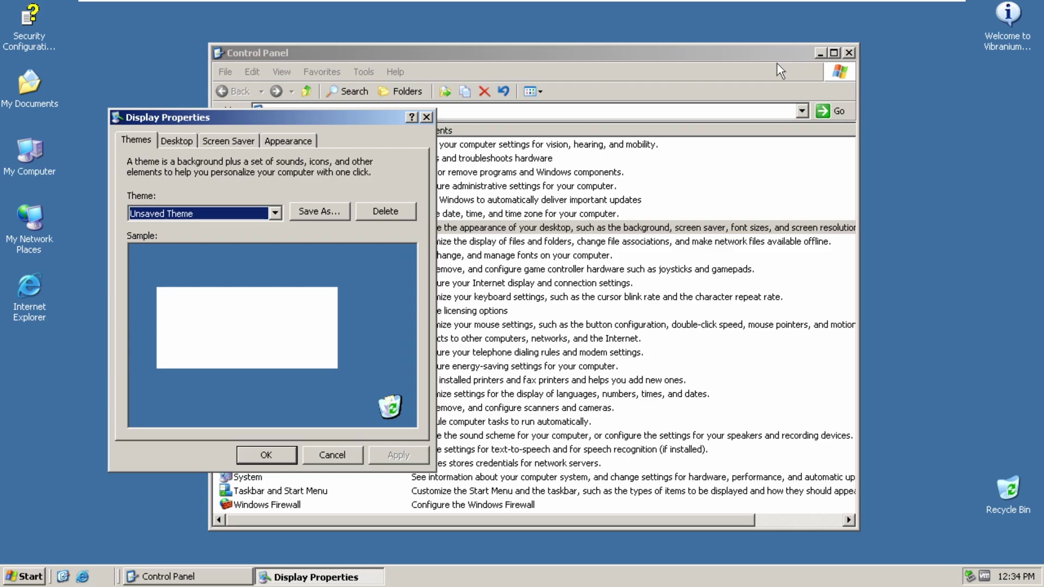
click(819, 54)
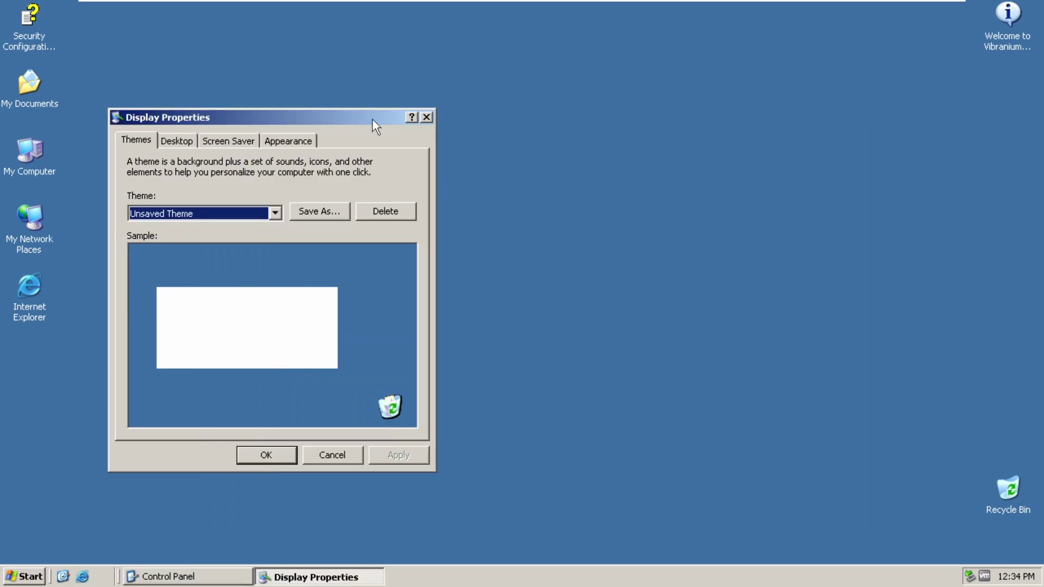
drag(373, 121, 585, 103)
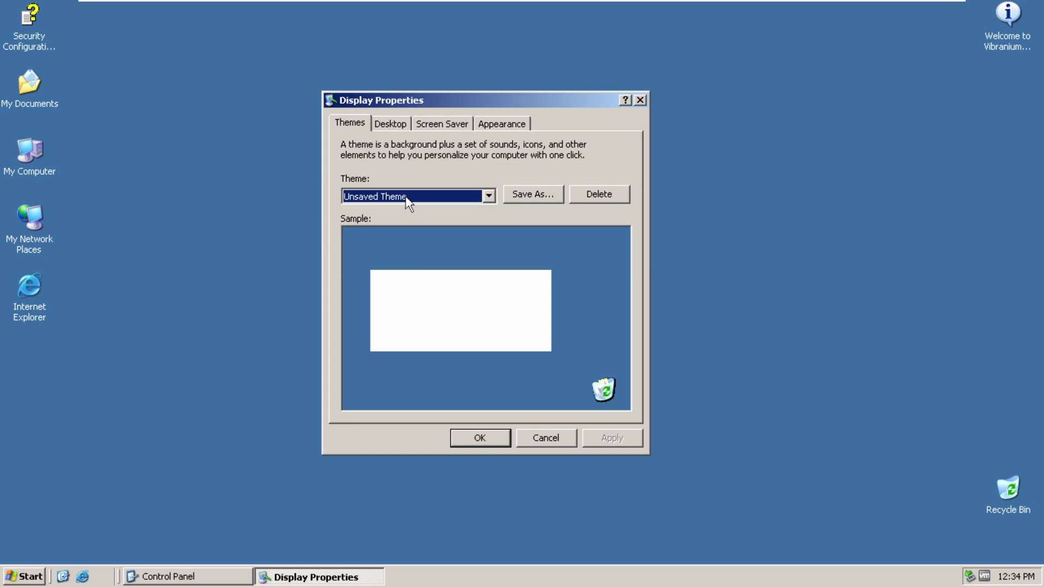
click(388, 122)
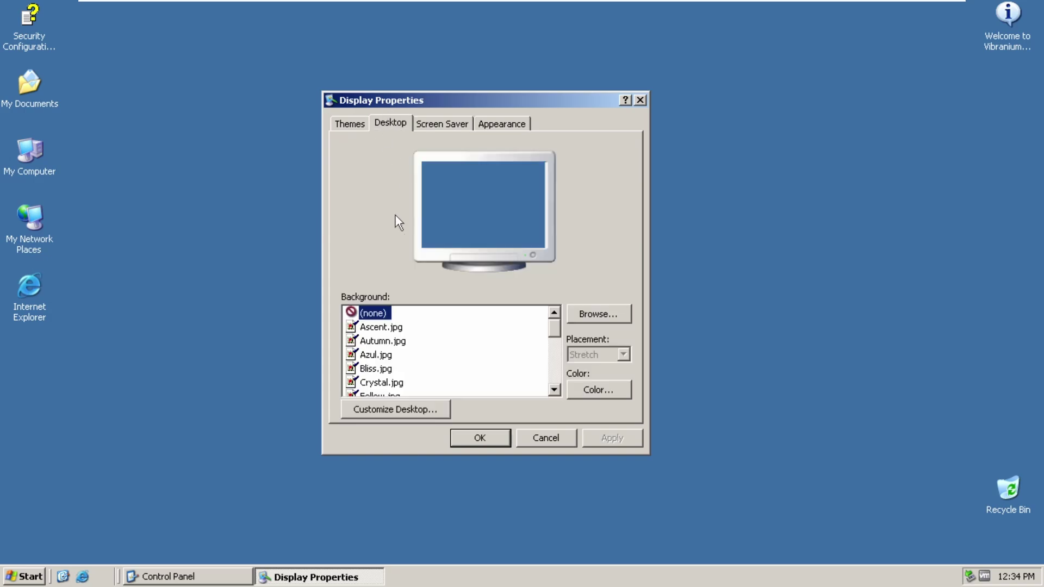
scroll(388, 381, down, 5)
click(388, 383)
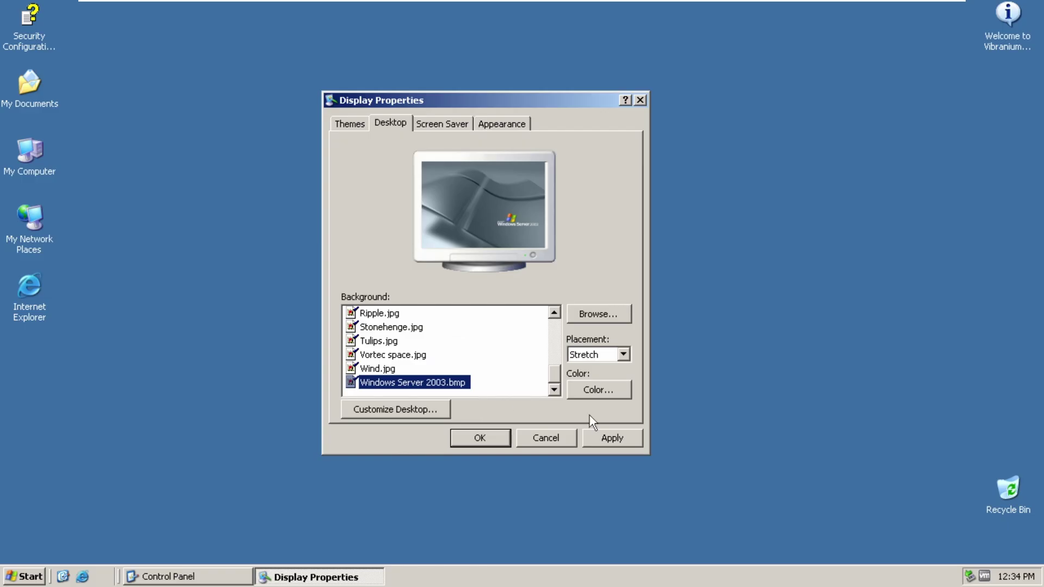
click(930, 516)
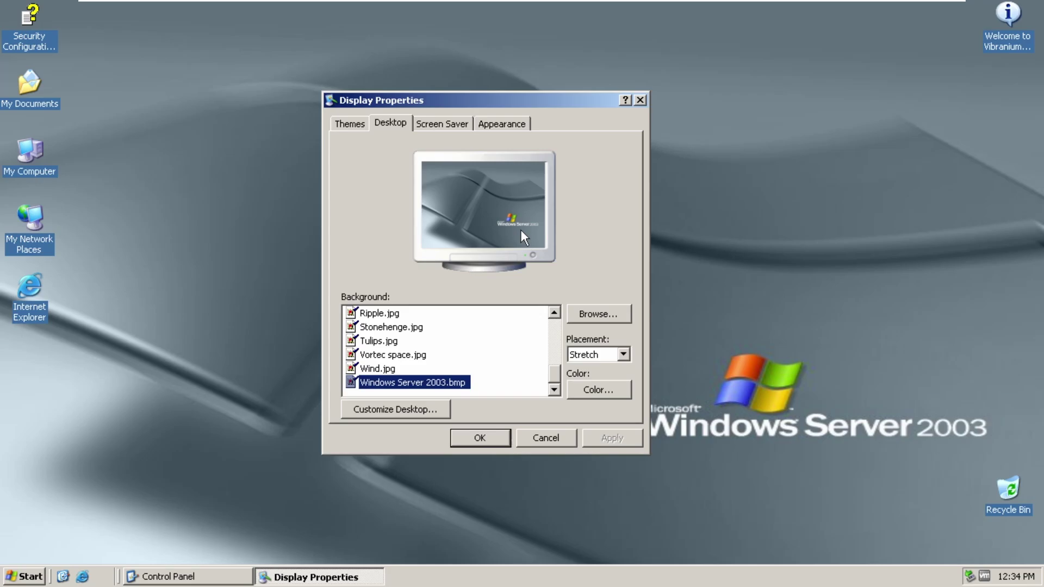
Step: Try the Marquee and Blank screen savers, settle on (none), then view the Appearance settings
click(360, 127)
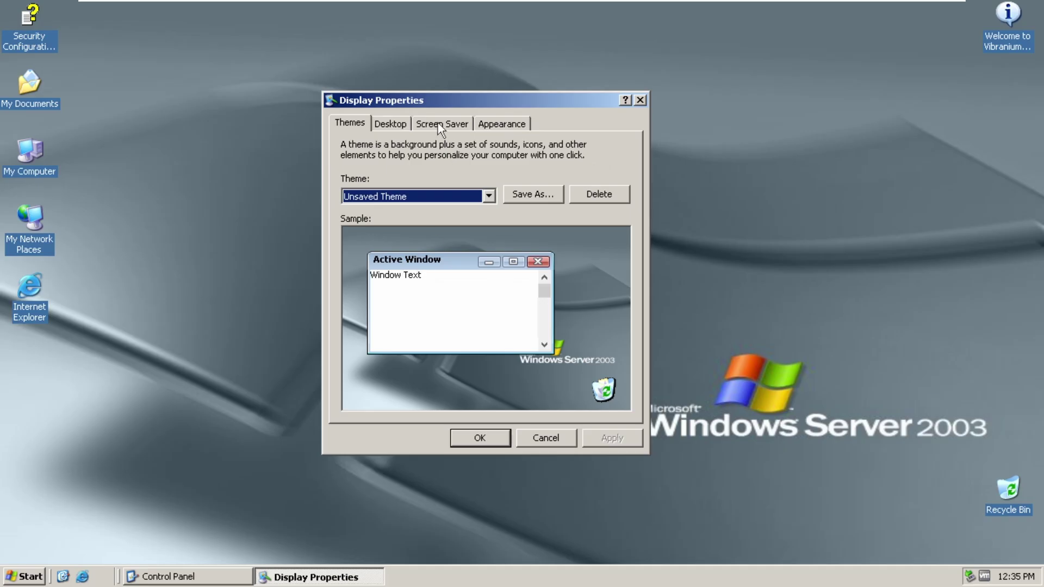
click(439, 54)
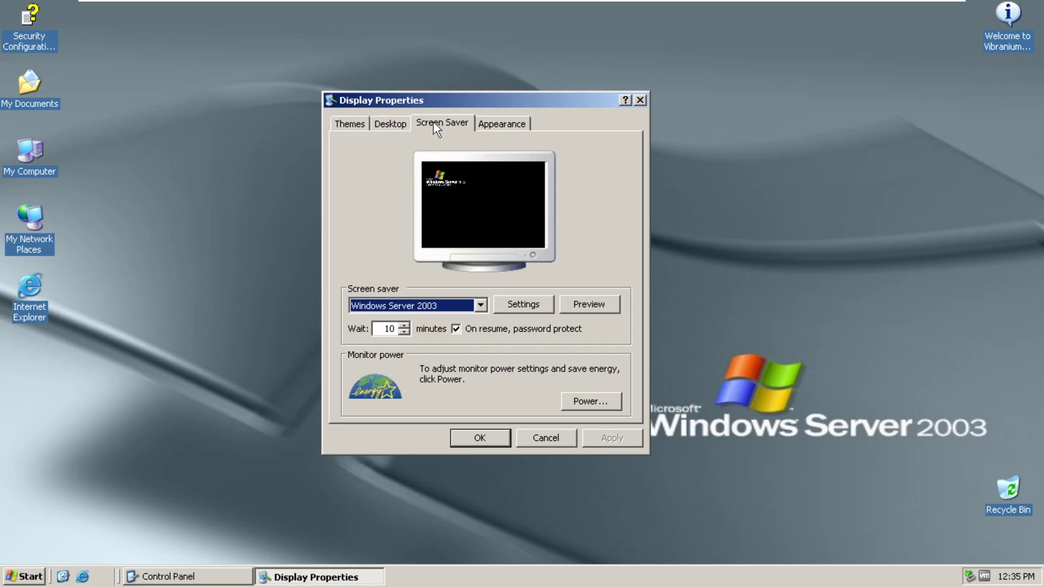
click(422, 307)
click(398, 339)
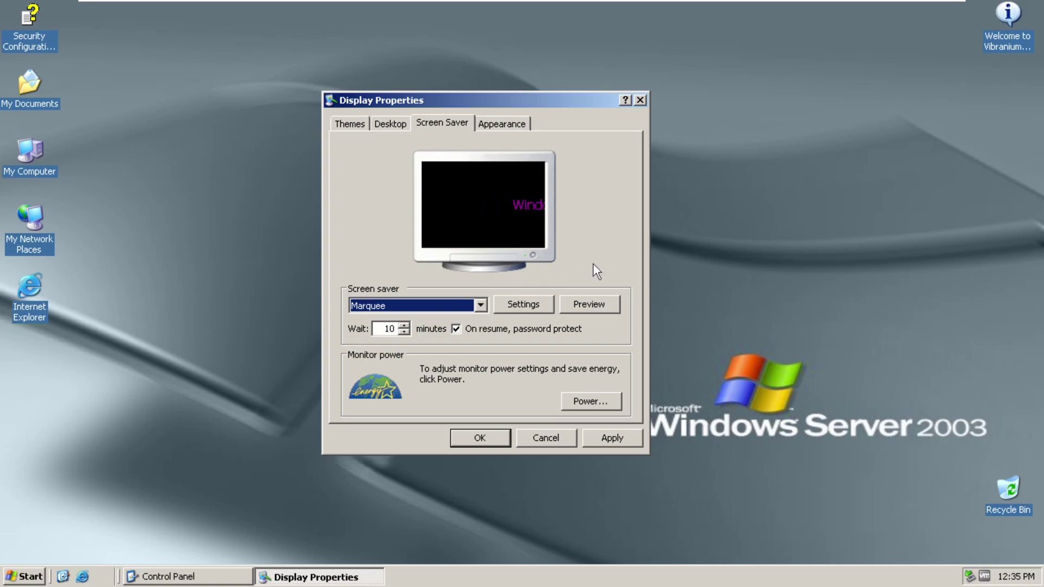
click(445, 314)
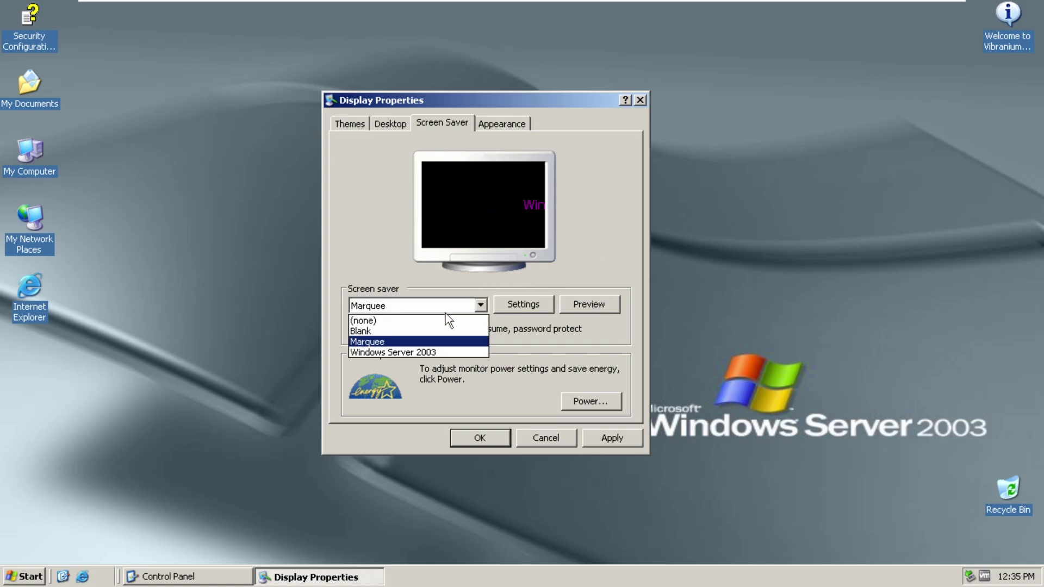
key(Up)
key(Up)
key(Return)
click(406, 314)
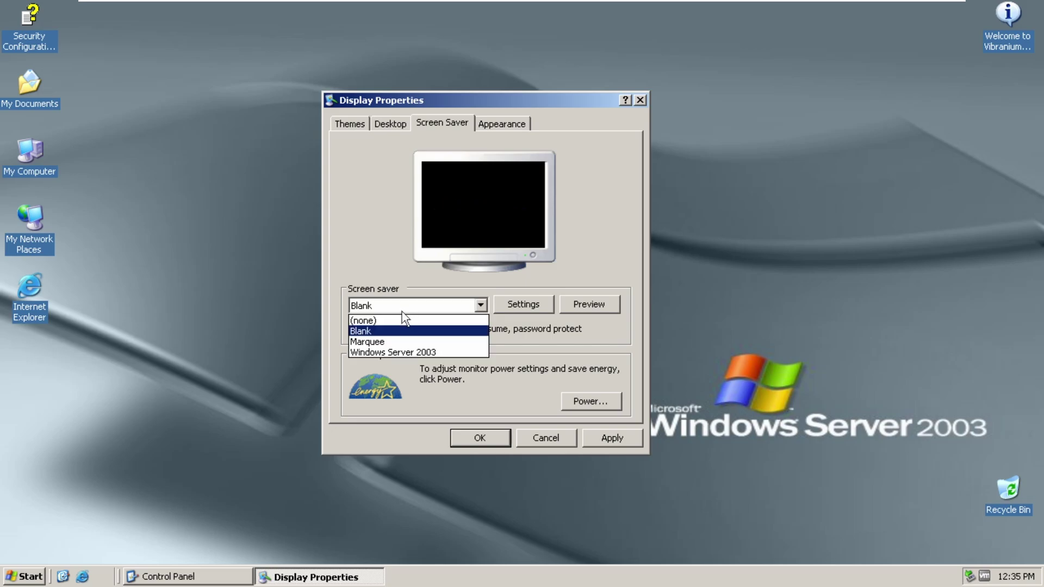
key(Up)
key(Return)
click(500, 124)
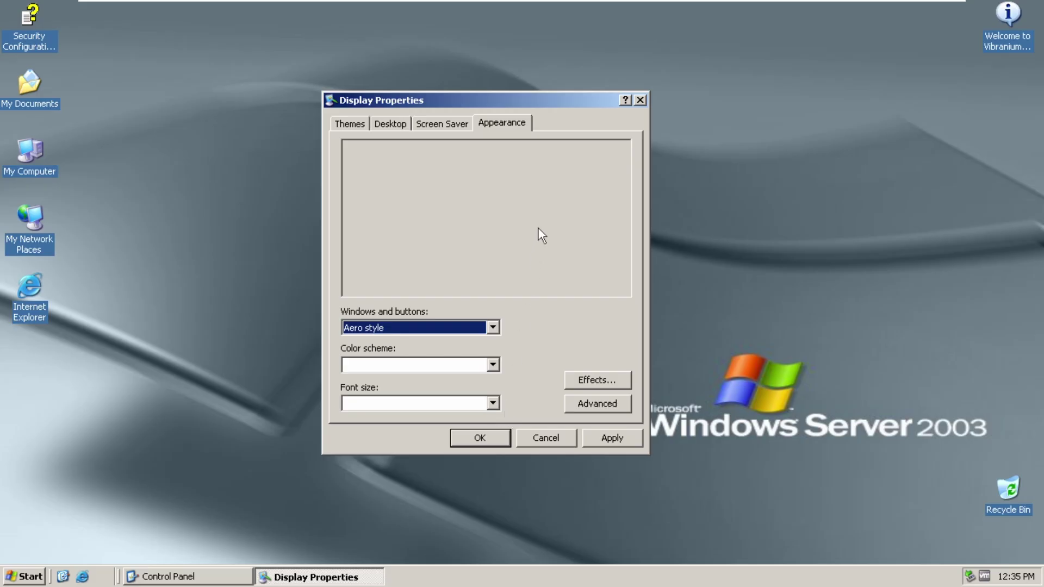
Step: Cancel Display Properties, then open and close Game Controllers
click(542, 438)
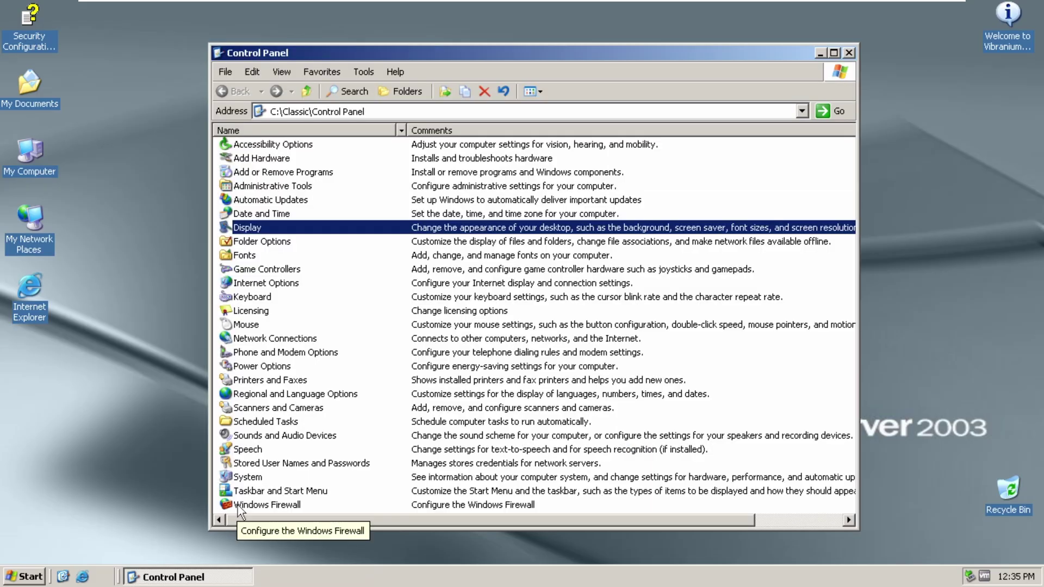
double_click(264, 269)
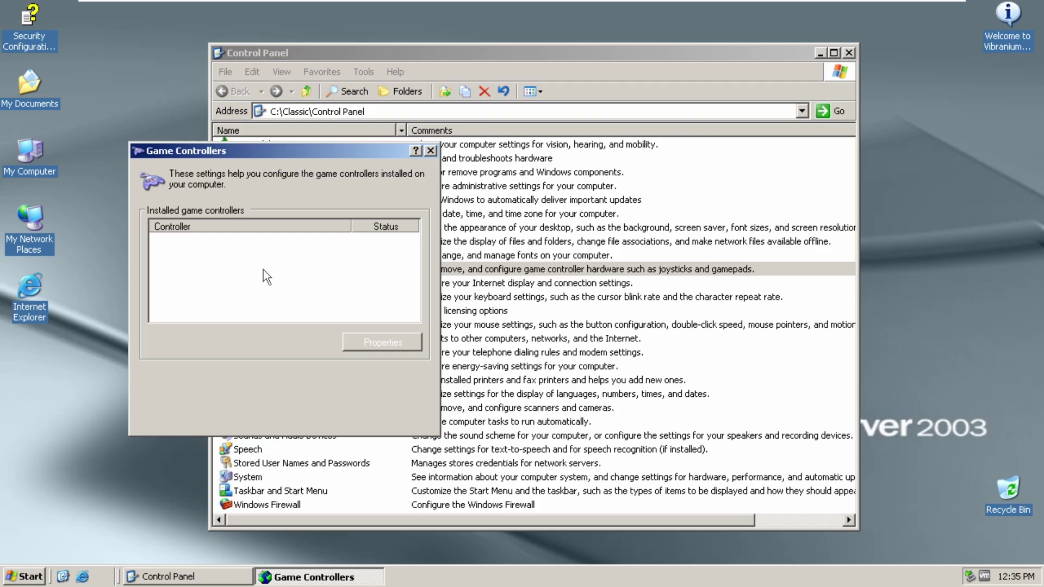
click(430, 150)
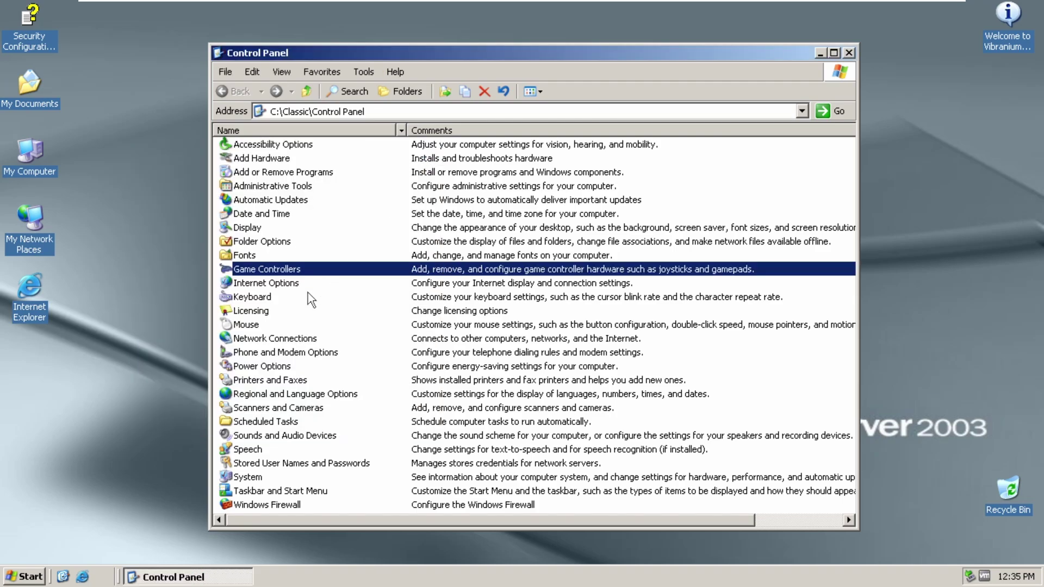
Step: Browse the Security, Privacy and Content tabs of Internet Options, then close it
click(273, 284)
double_click(275, 286)
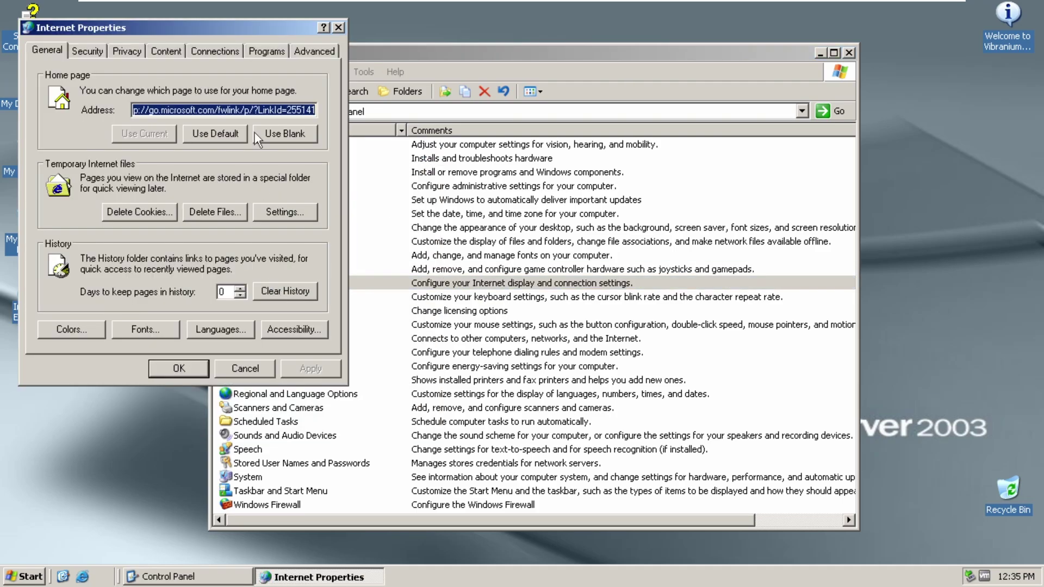
drag(221, 31, 513, 100)
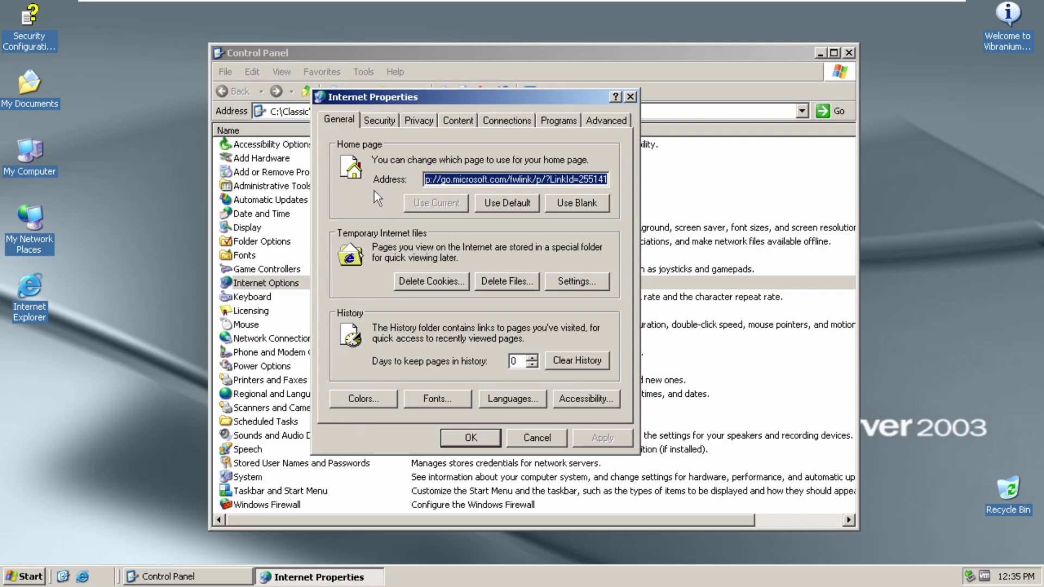
click(379, 121)
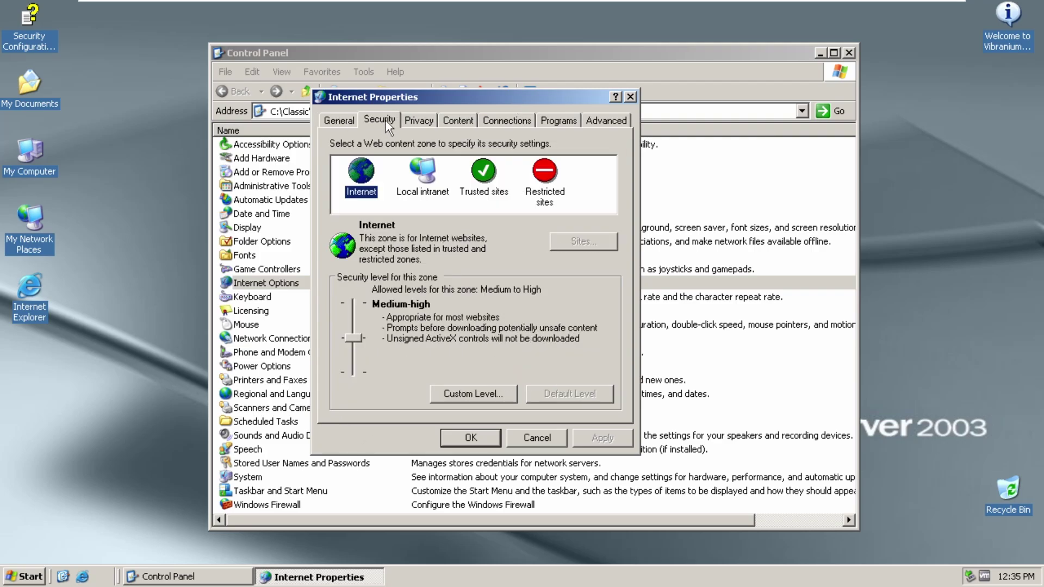
click(417, 120)
click(457, 120)
key(Escape)
Step: Check Keyboard settings, then browse the Mouse Pointers, Pointer Options, Wheel and Hardware tabs
key(Down)
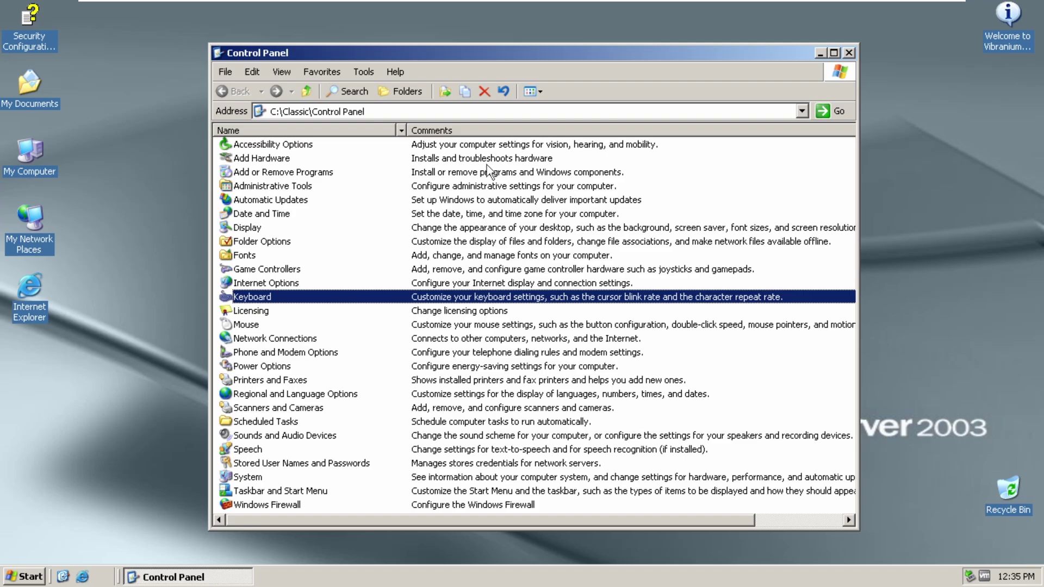
key(Return)
click(368, 67)
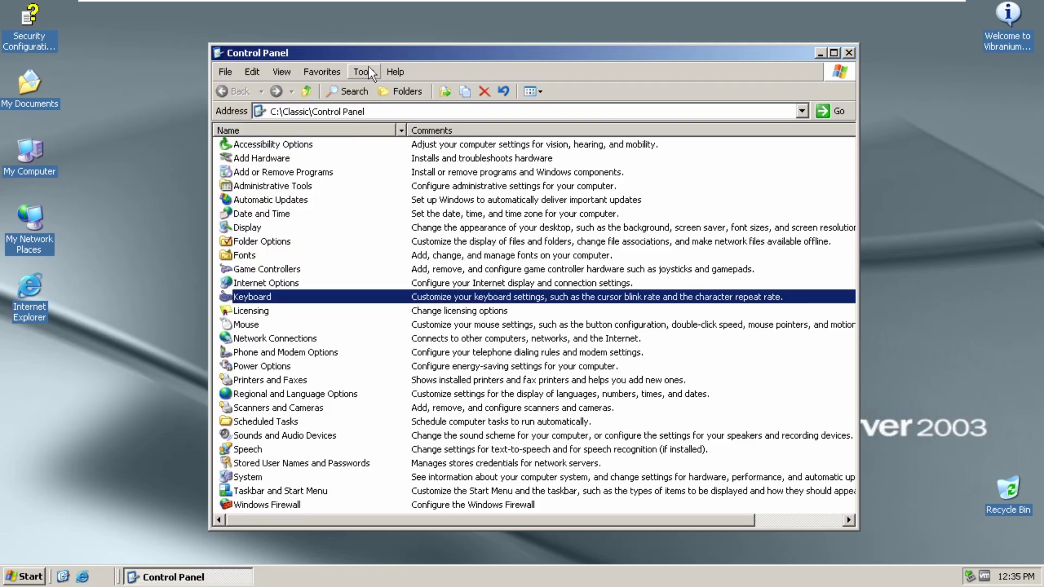
key(Down)
key(Down)
key(Return)
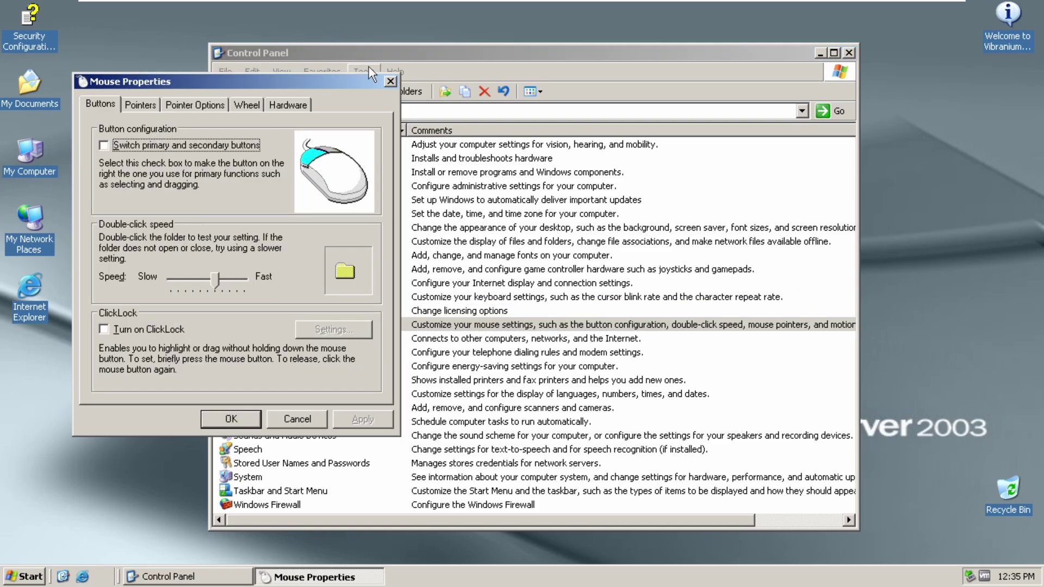
click(139, 106)
click(201, 106)
click(248, 106)
click(293, 105)
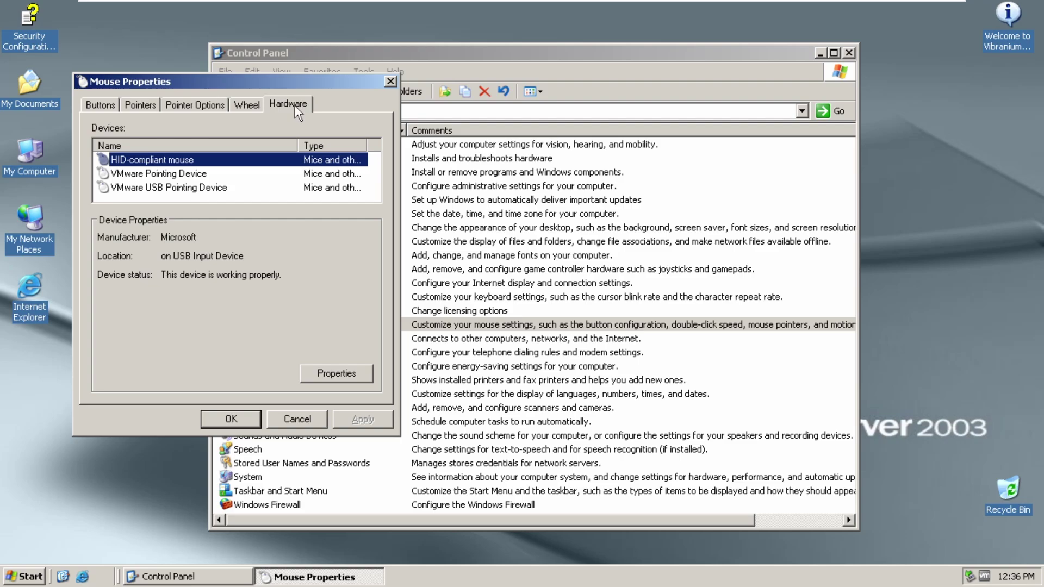
click(387, 82)
Step: Review the Advanced and UPS tabs of Power Options, then close it
key(Down)
key(Down)
key(Down)
key(Return)
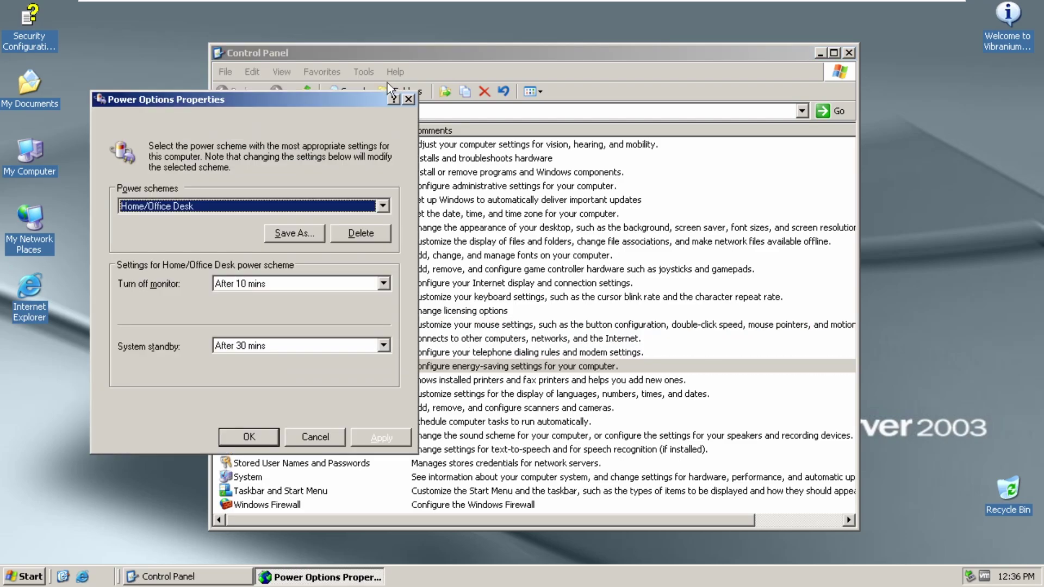
click(213, 122)
click(233, 123)
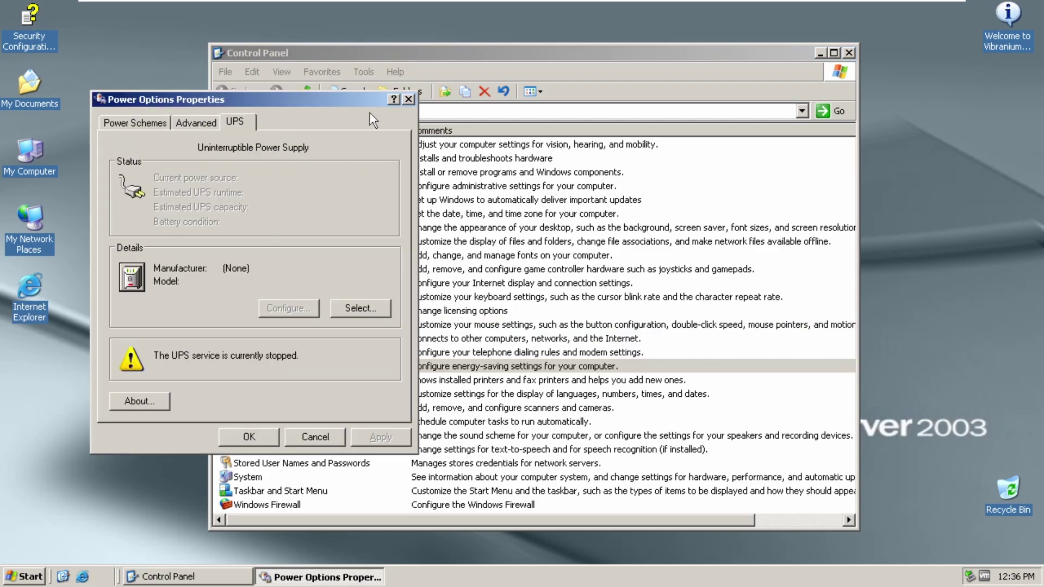
click(408, 99)
Step: Browse the Text To Speech and Speech Recognition tabs, then check Stored User Names and Passwords
key(Down)
key(Down)
key(Down)
key(Down)
key(Down)
key(Down)
key(Return)
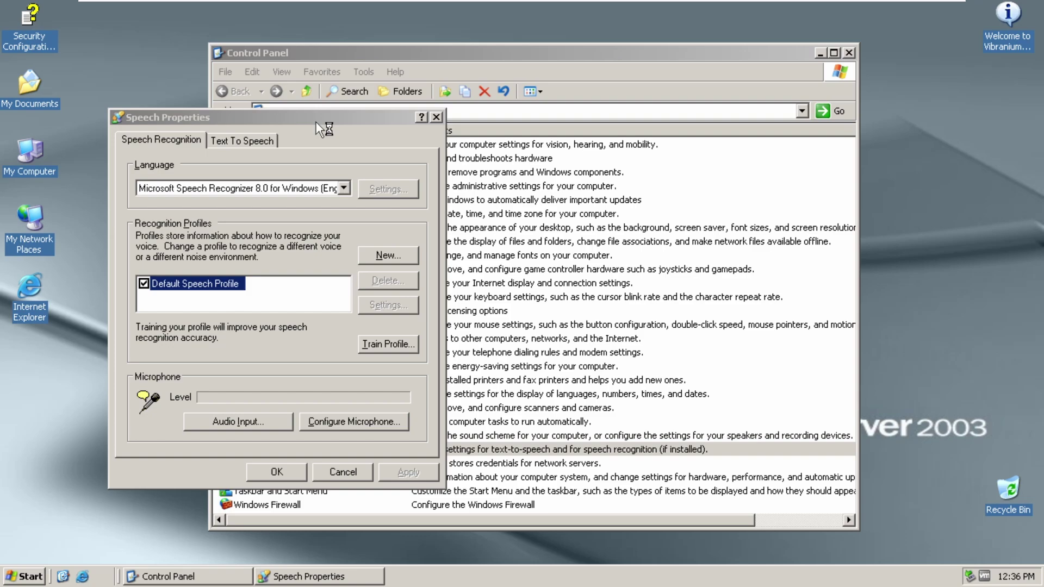
click(273, 140)
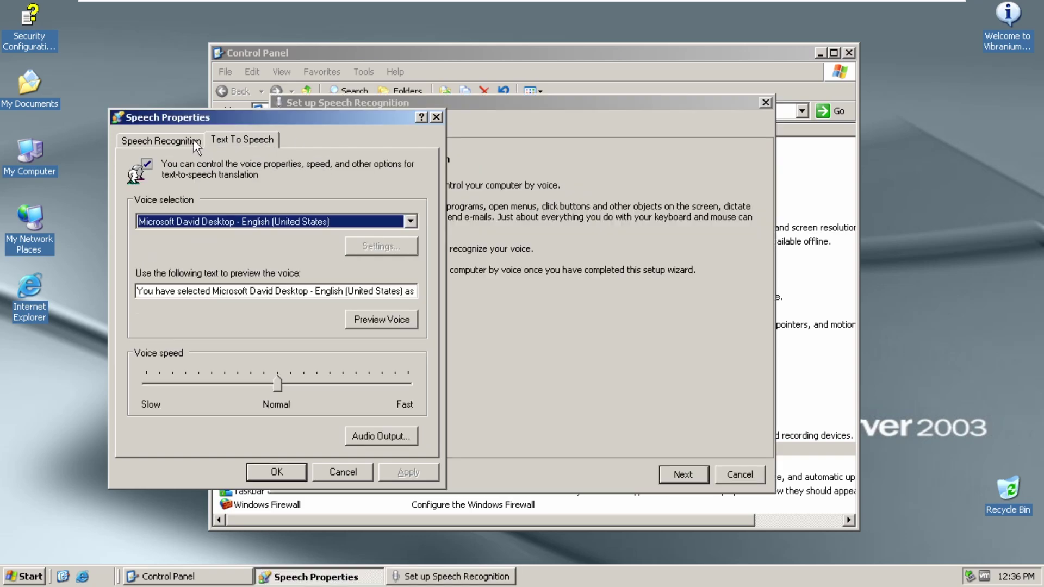
click(196, 143)
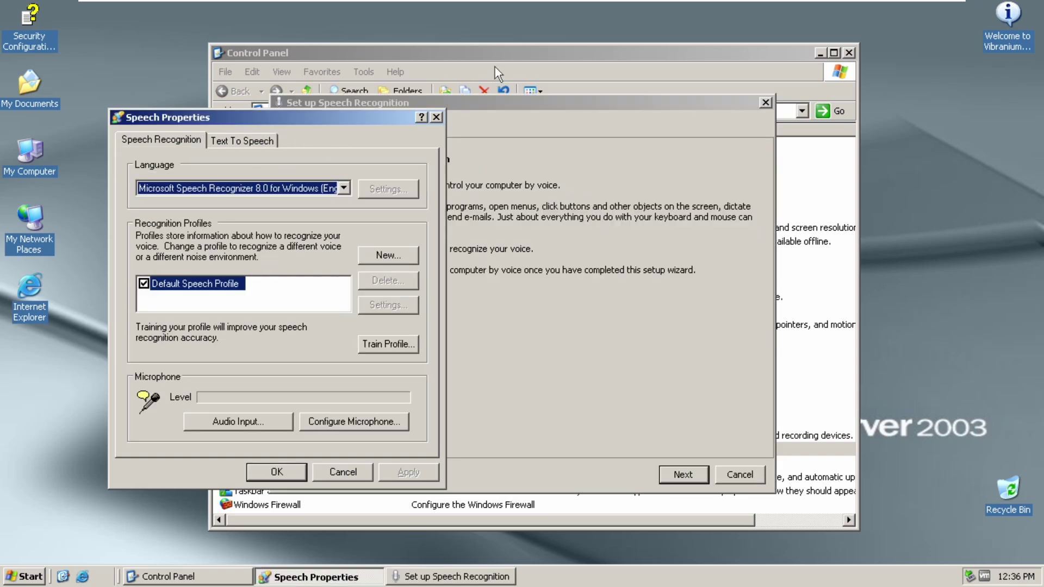
click(438, 117)
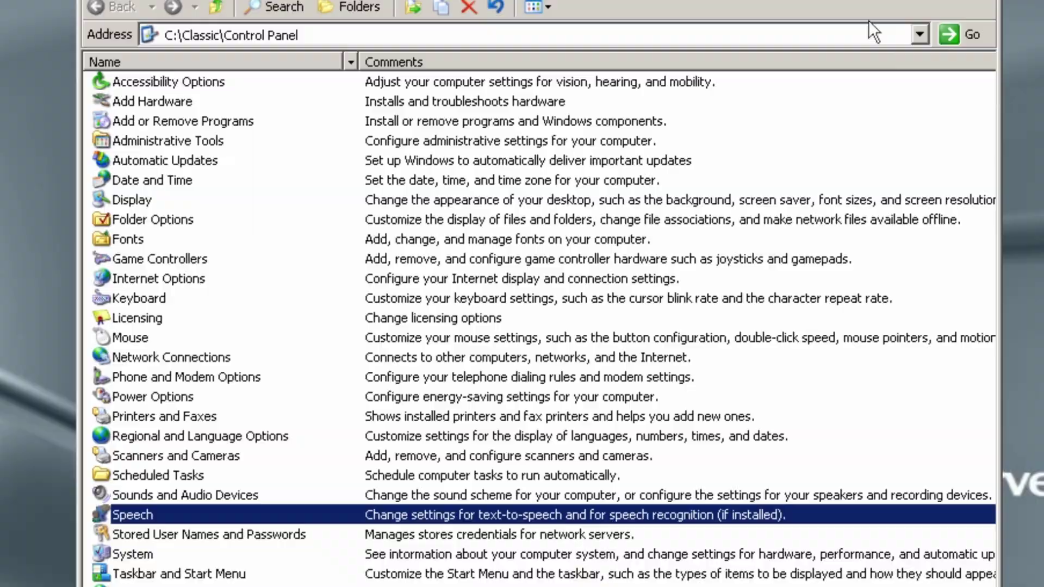
key(Down)
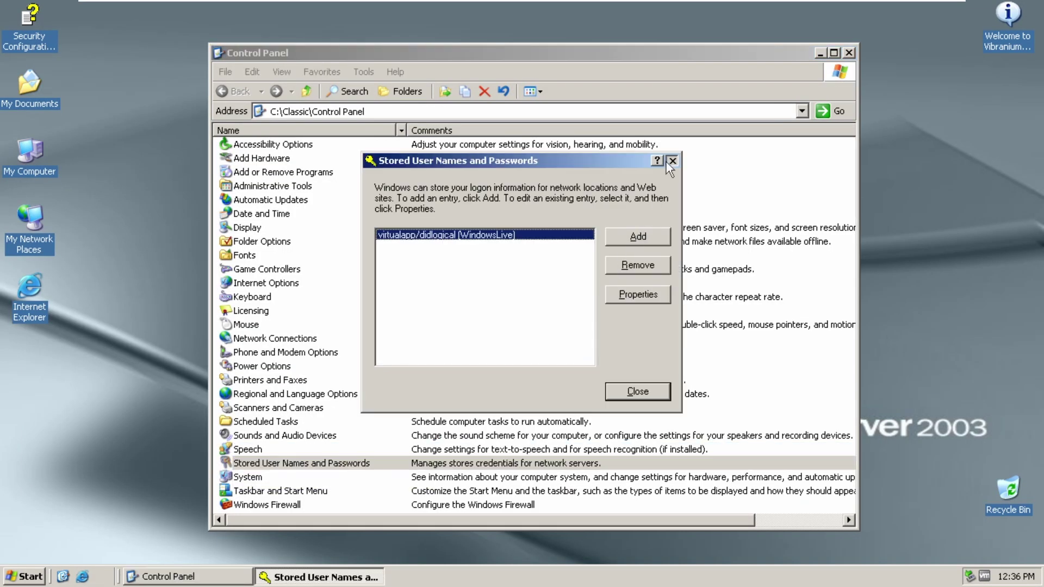
click(668, 161)
Step: View the General tab of System Properties, then close it
key(Down)
key(Return)
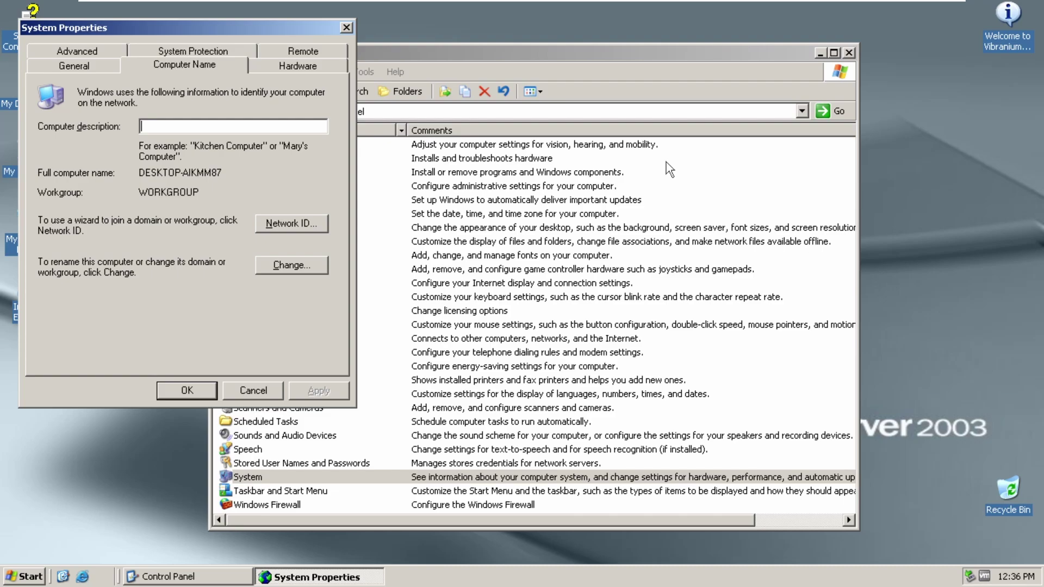
click(83, 69)
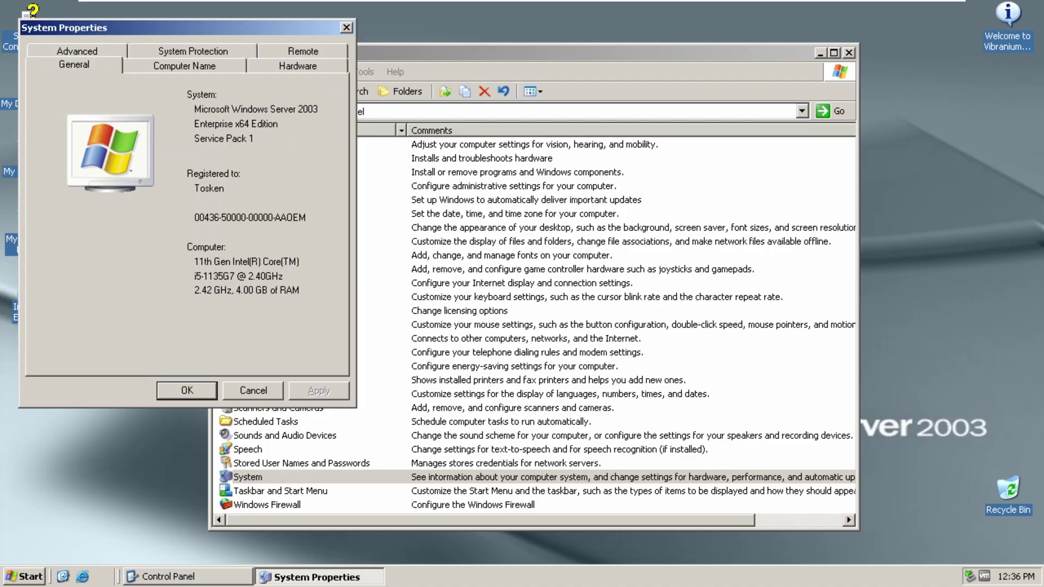
click(195, 387)
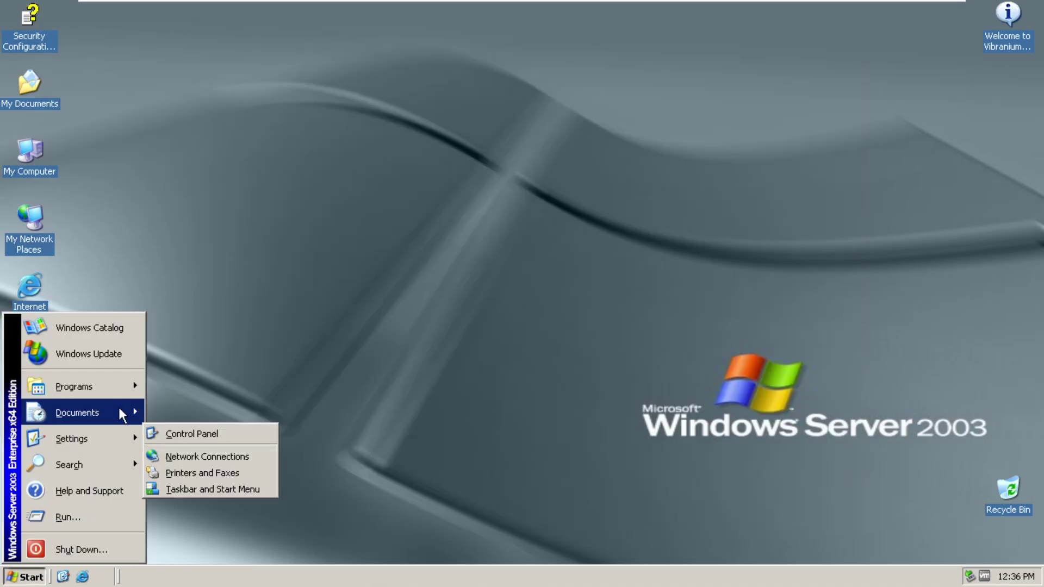
Step: View Internet Explorer (64-bit)'s About box, then launch Outlook Express, declining to make it default
mouse_move(106, 388)
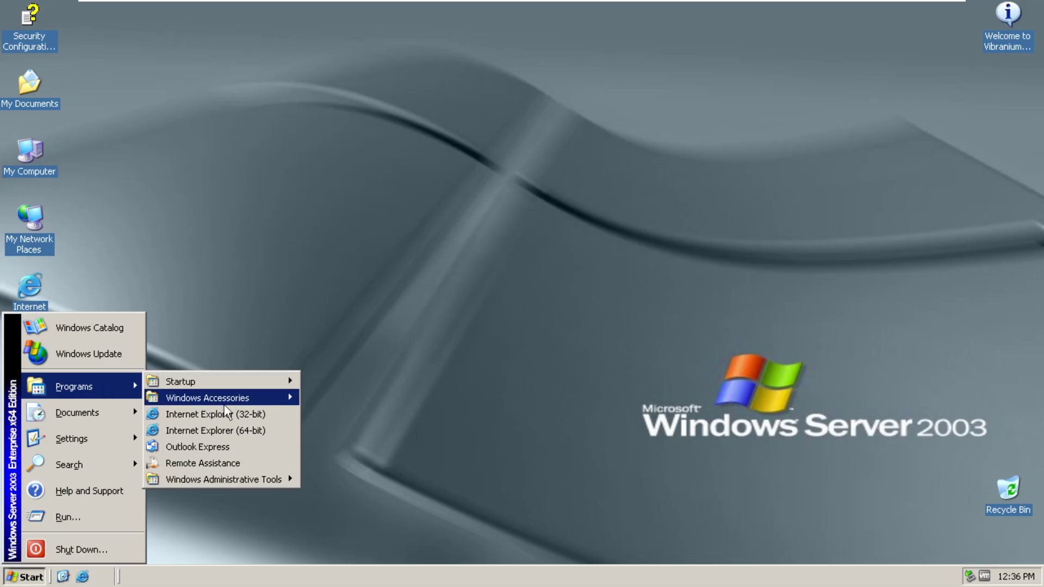
click(237, 429)
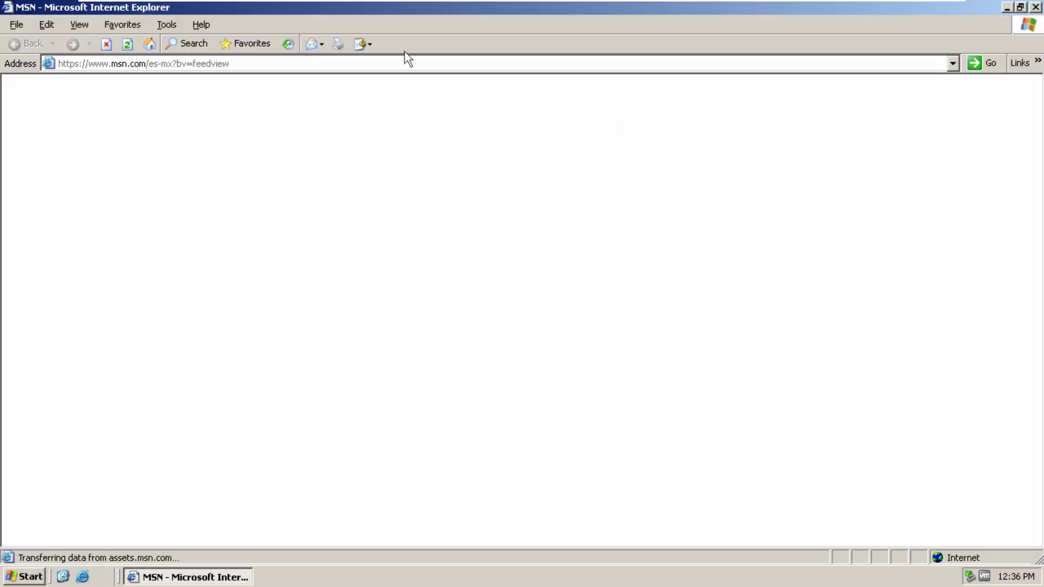
click(201, 24)
click(245, 130)
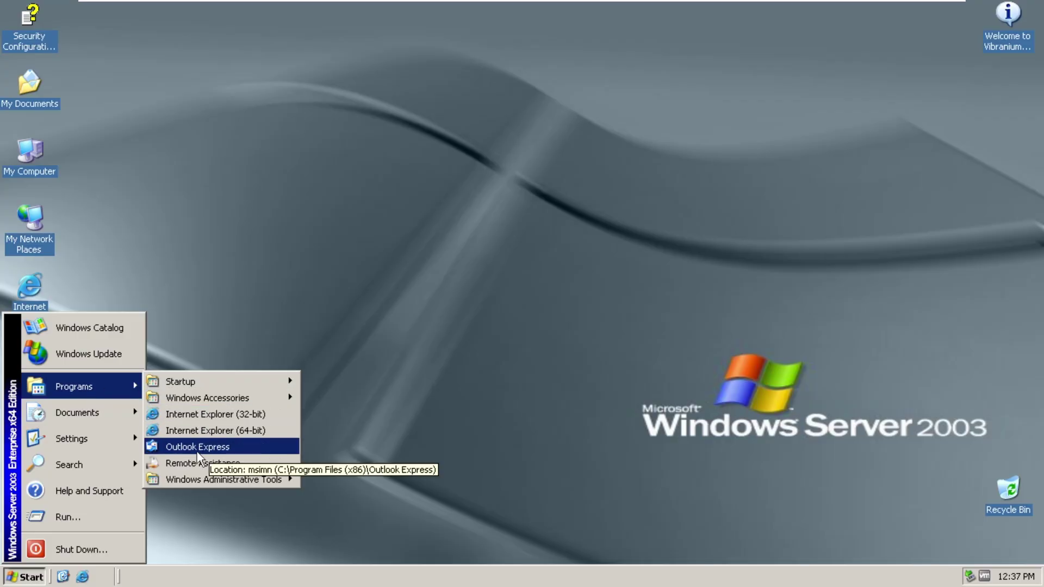
click(198, 450)
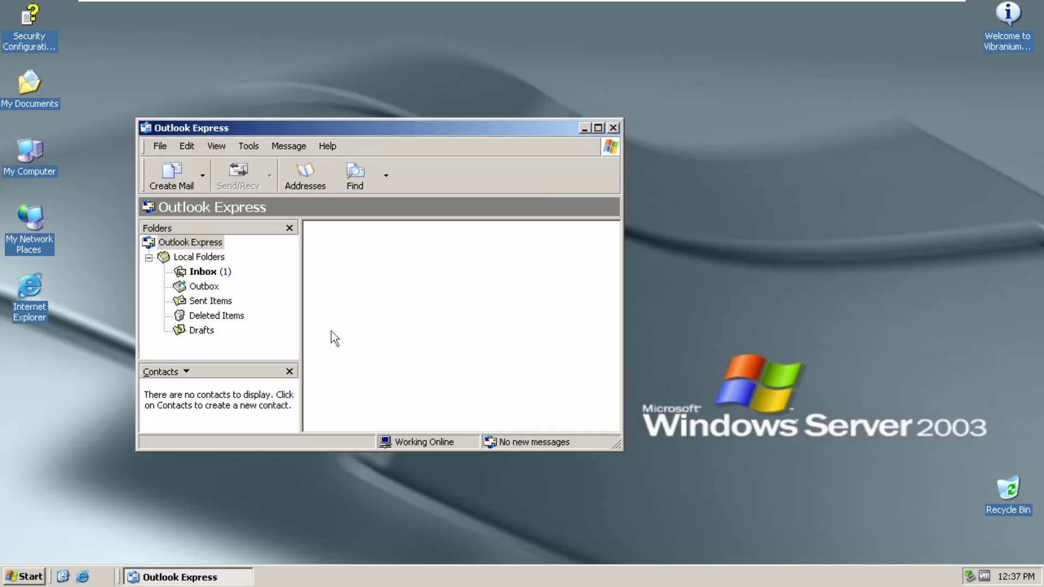
click(496, 321)
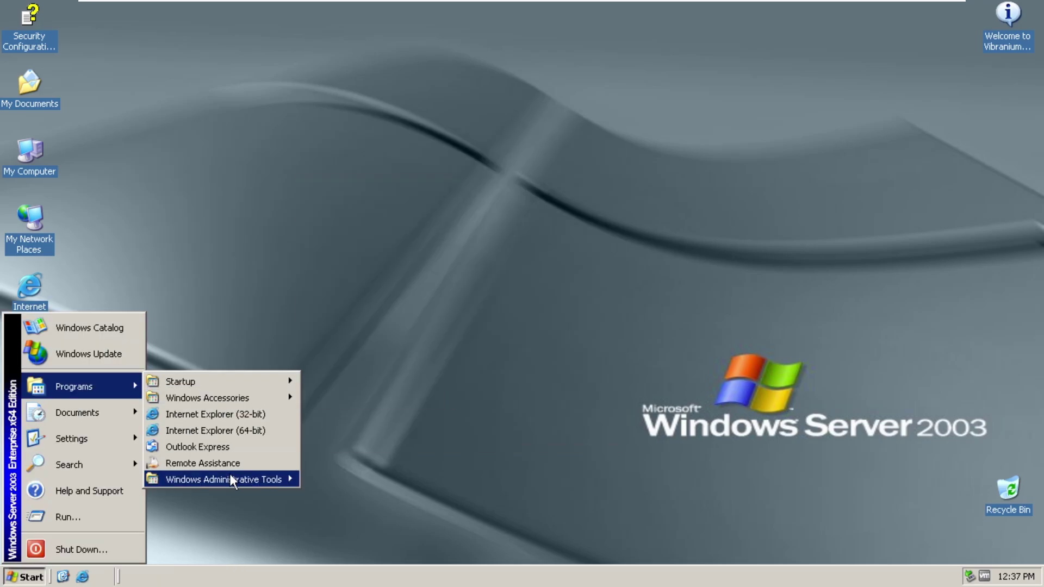
Step: Open Windows Administrative Tools as a folder, then launch and close Certification Authority
mouse_move(229, 474)
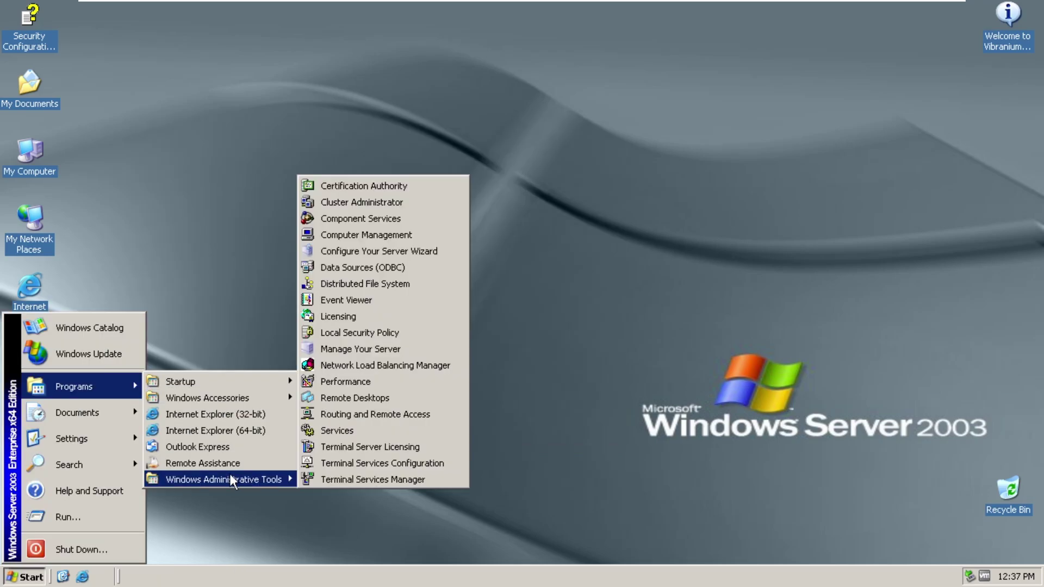
right_click(229, 474)
click(271, 215)
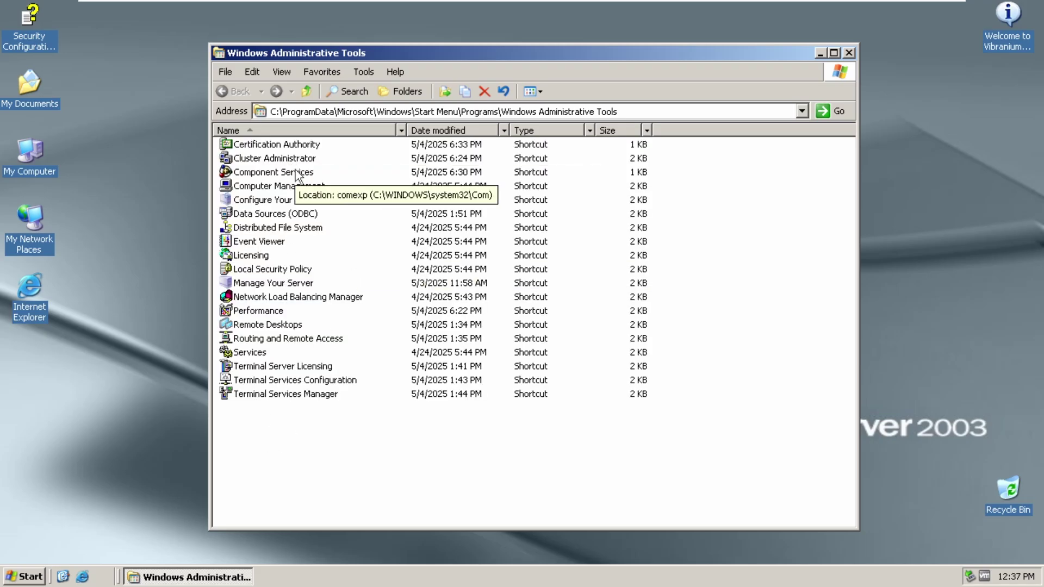
double_click(276, 146)
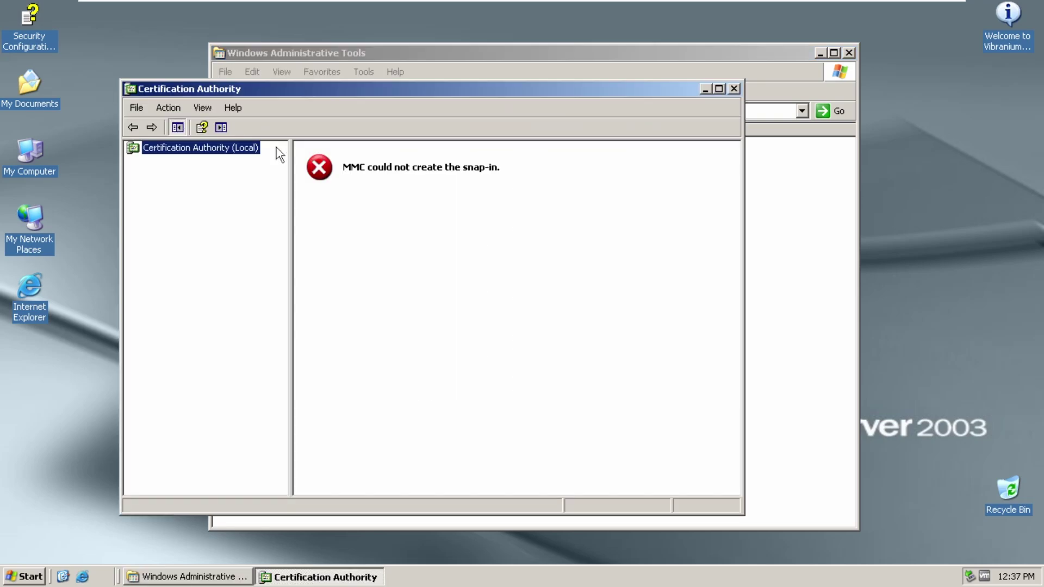
key(alt+F4)
Step: Try Cluster Administrator, dismissing its connection prompt, then open and close Component Services
double_click(276, 154)
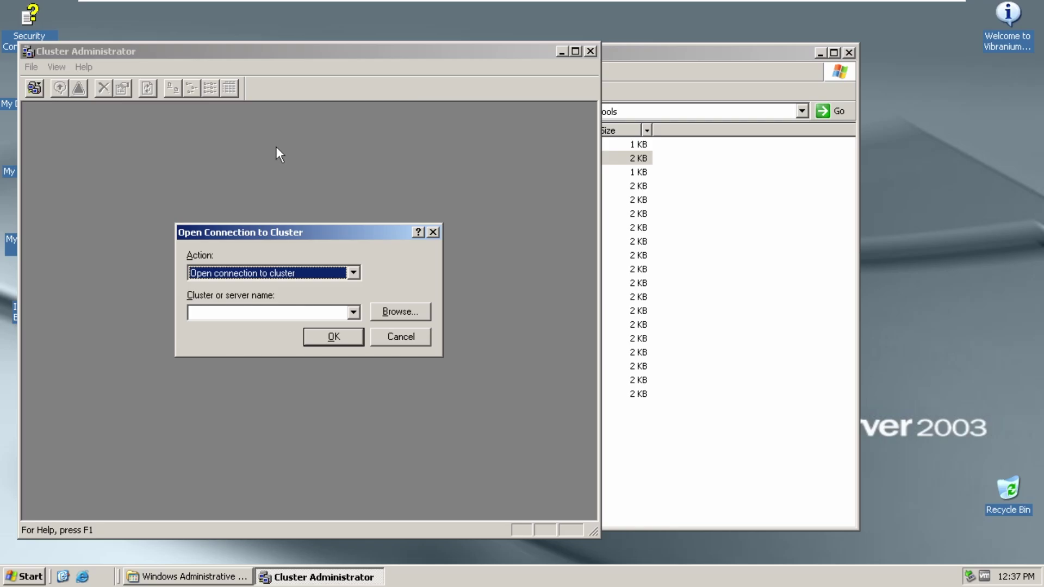
click(405, 332)
click(590, 52)
key(Down)
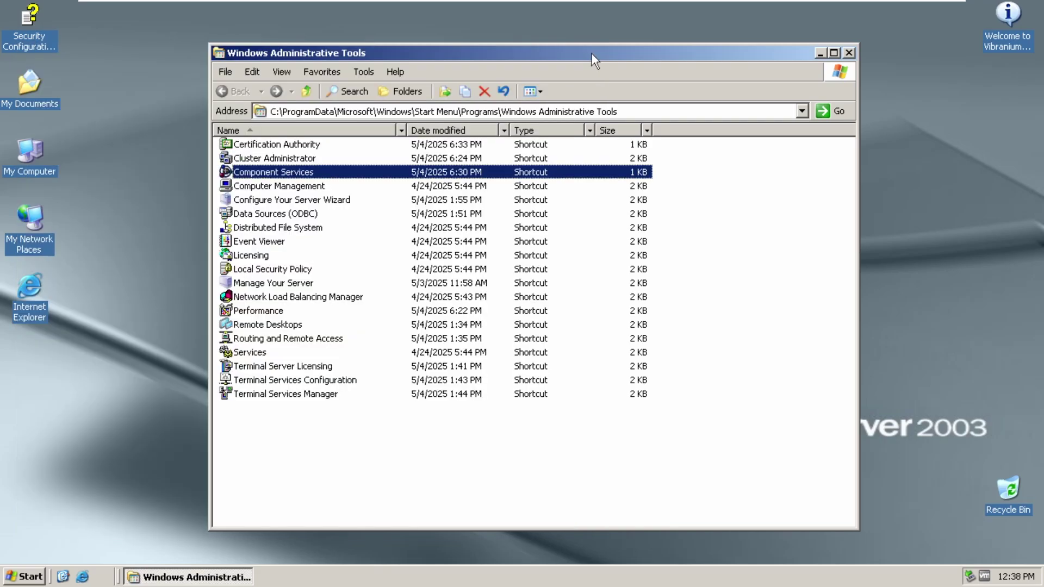
key(Return)
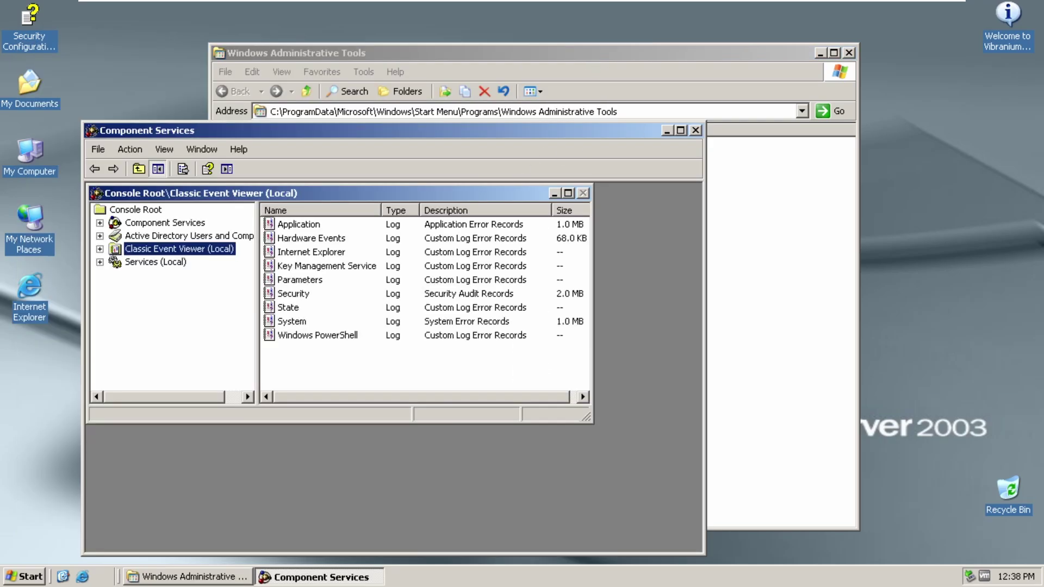
click(695, 130)
Step: Open and close Computer Management, then launch the Configure Your Server Wizard and dismiss the cys.exe error
key(Down)
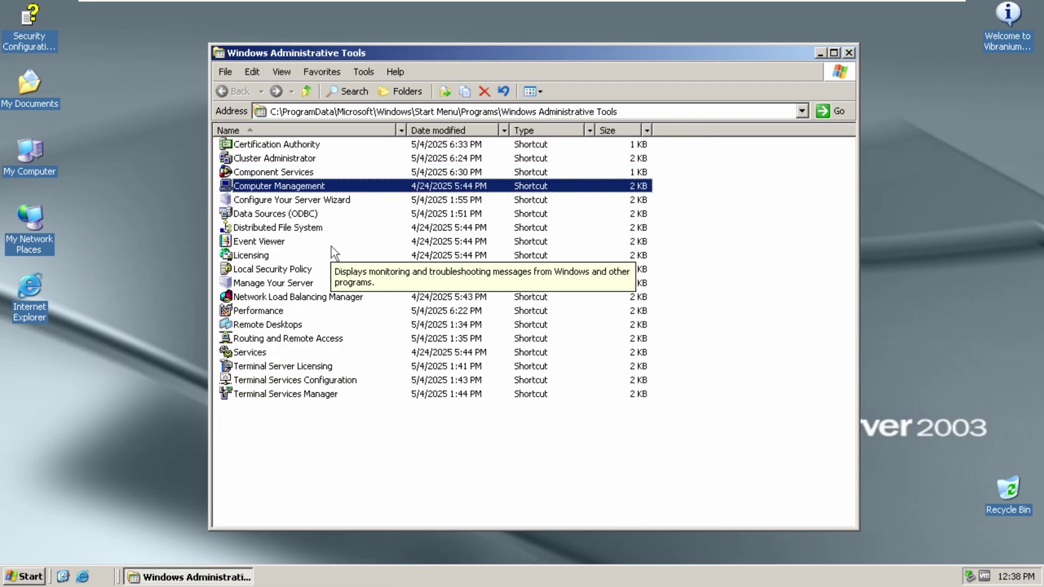
key(Return)
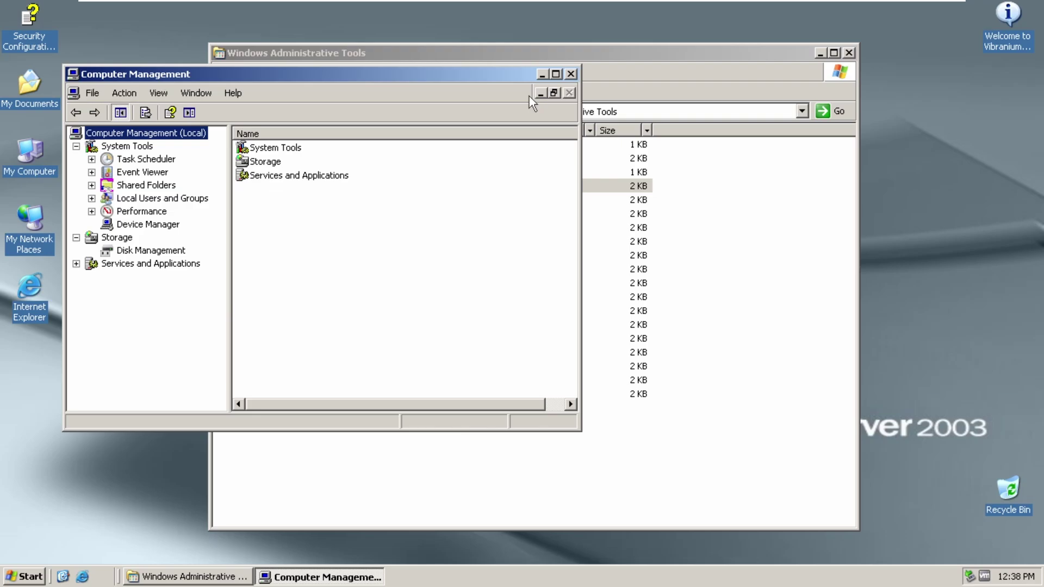
click(570, 74)
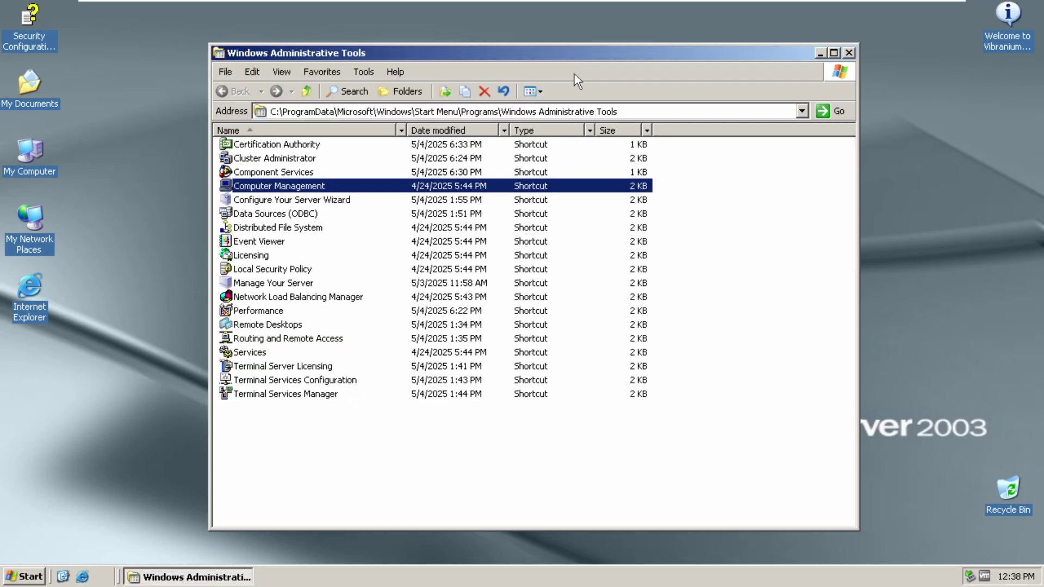
key(Down)
key(Return)
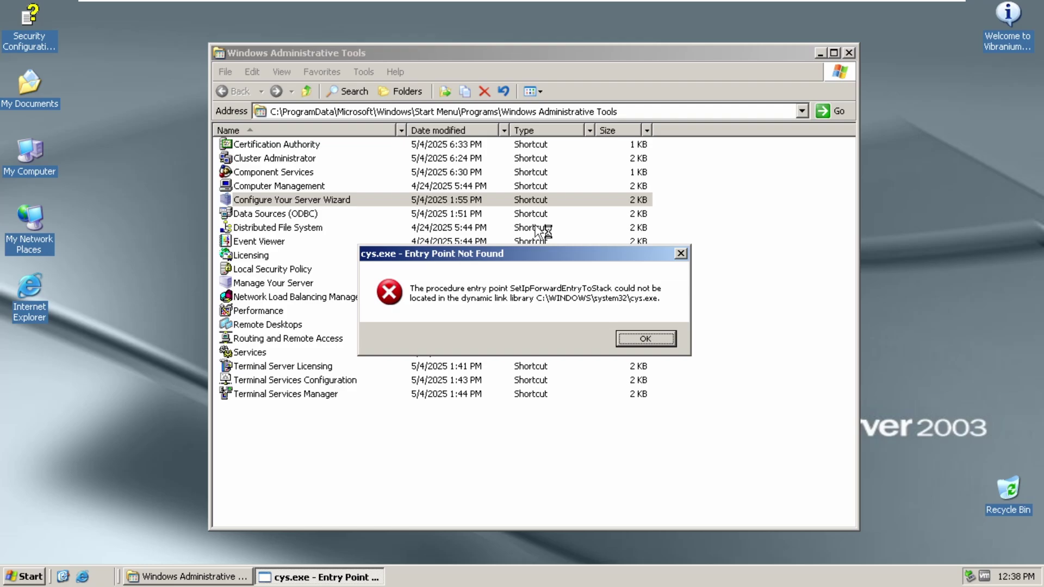
click(647, 339)
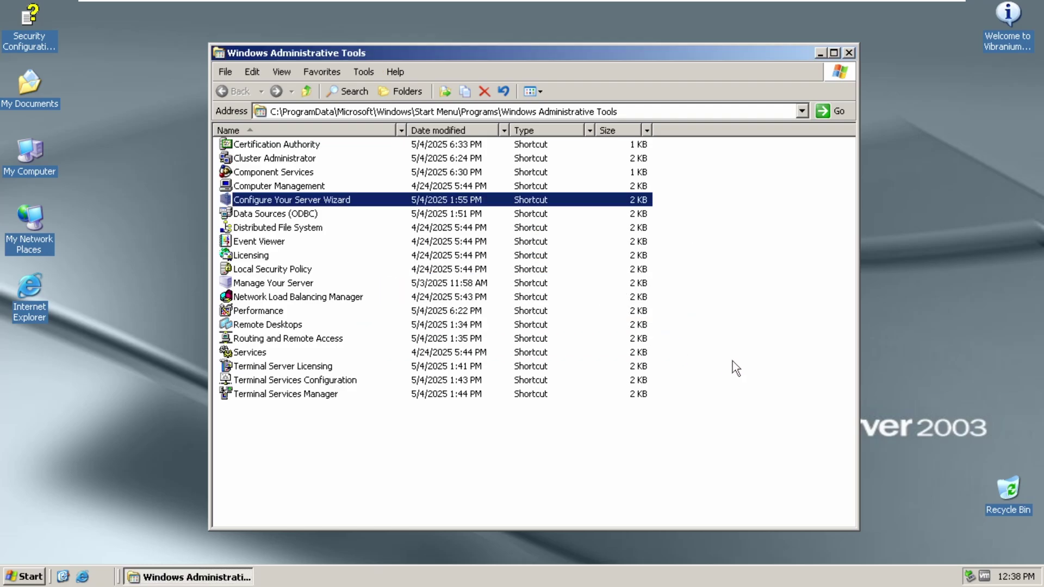
key(Down)
key(Return)
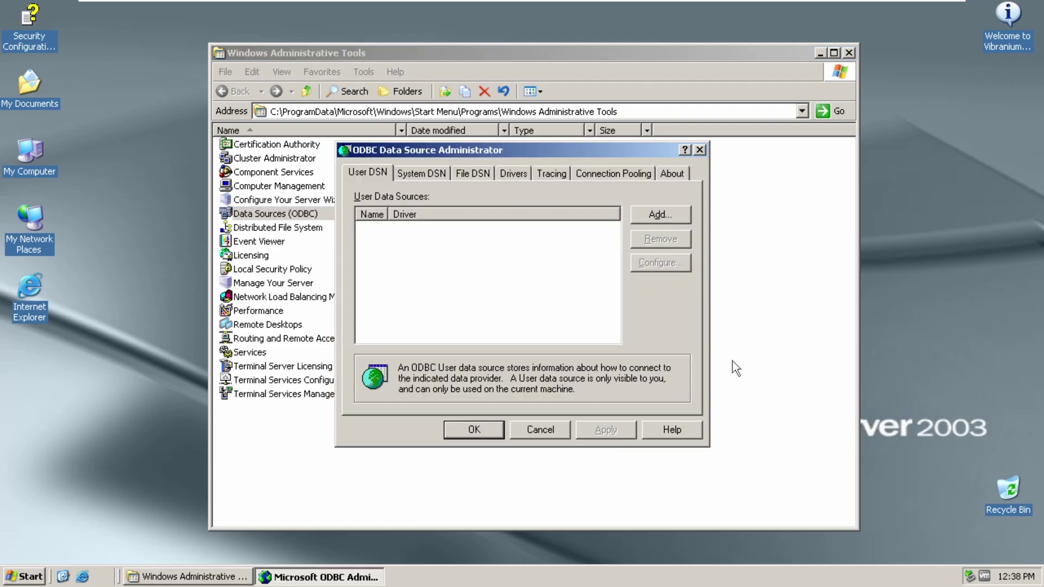
click(700, 150)
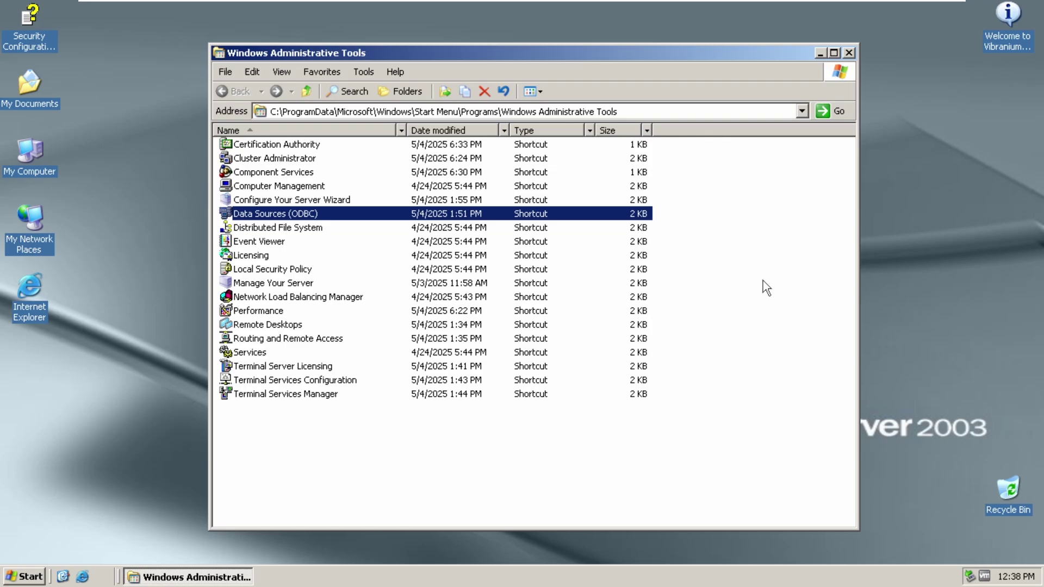
key(Down)
key(Return)
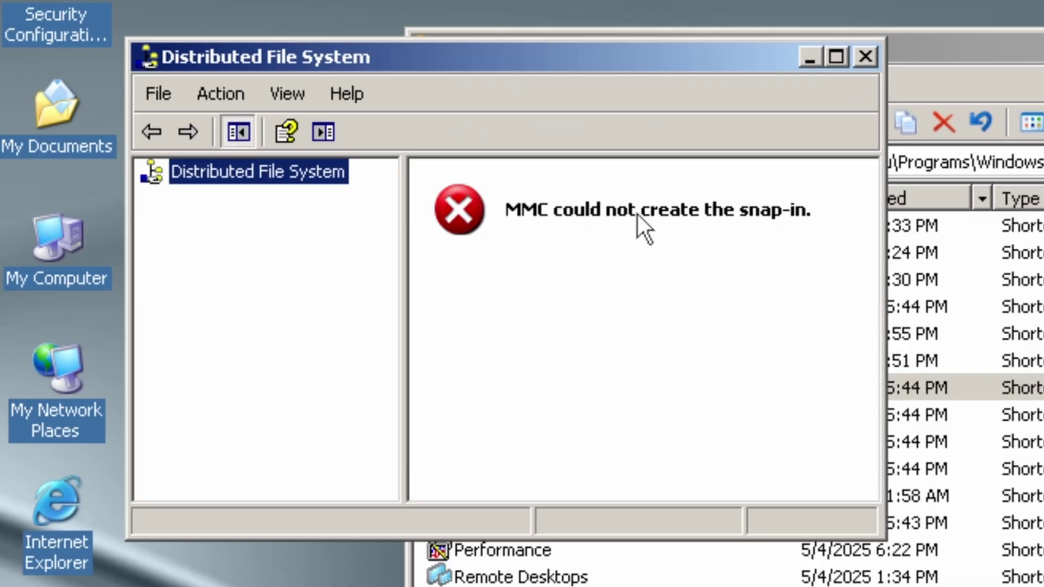
click(865, 60)
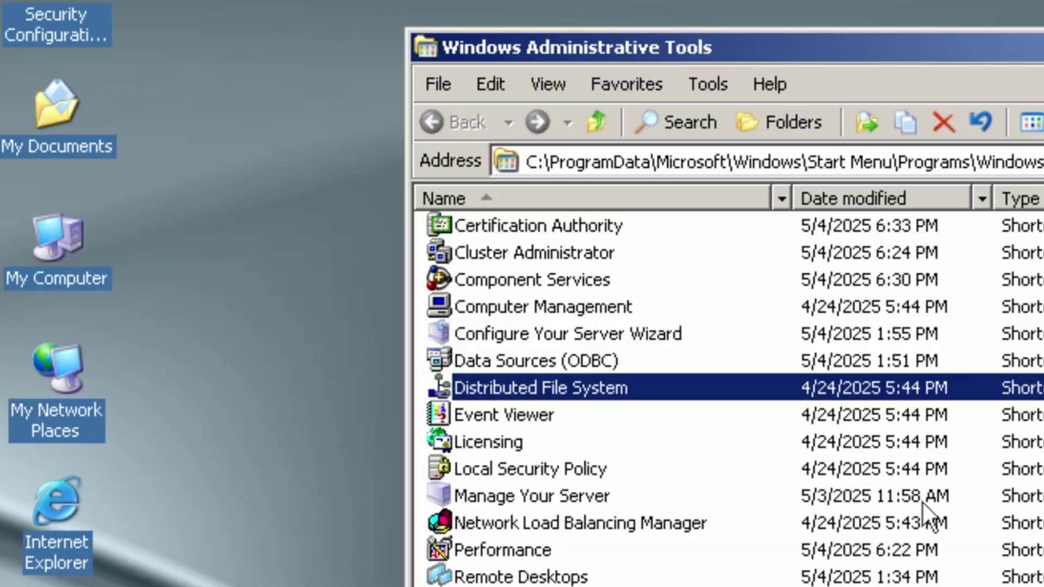
key(Down)
key(Return)
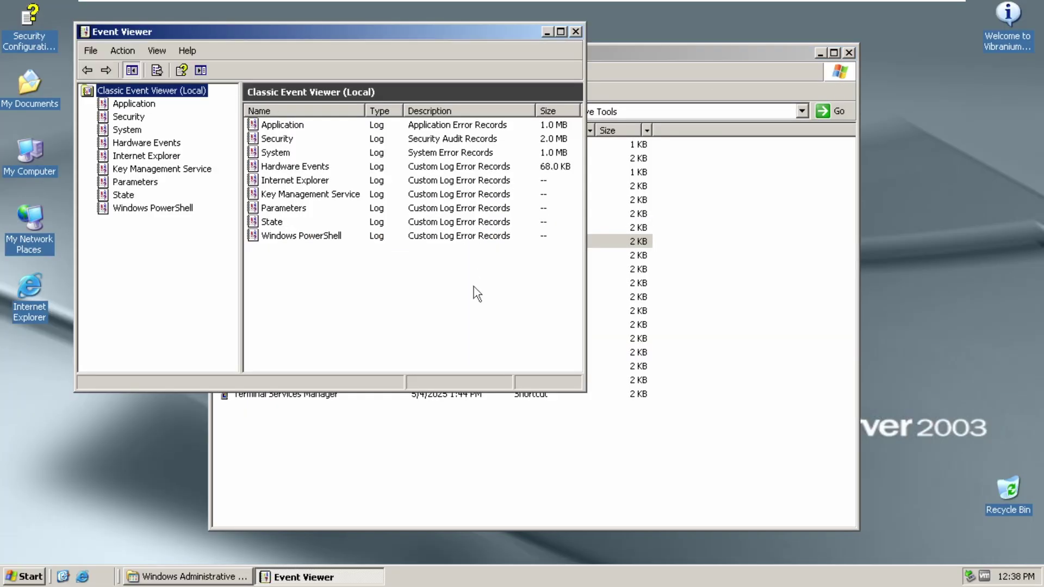
click(577, 31)
key(Down)
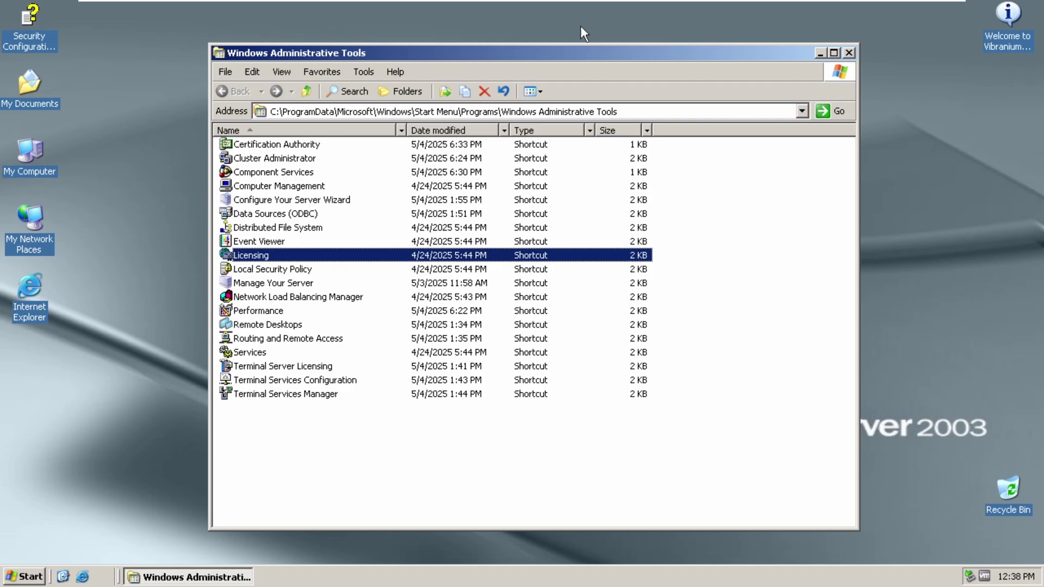
key(Return)
key(Return)
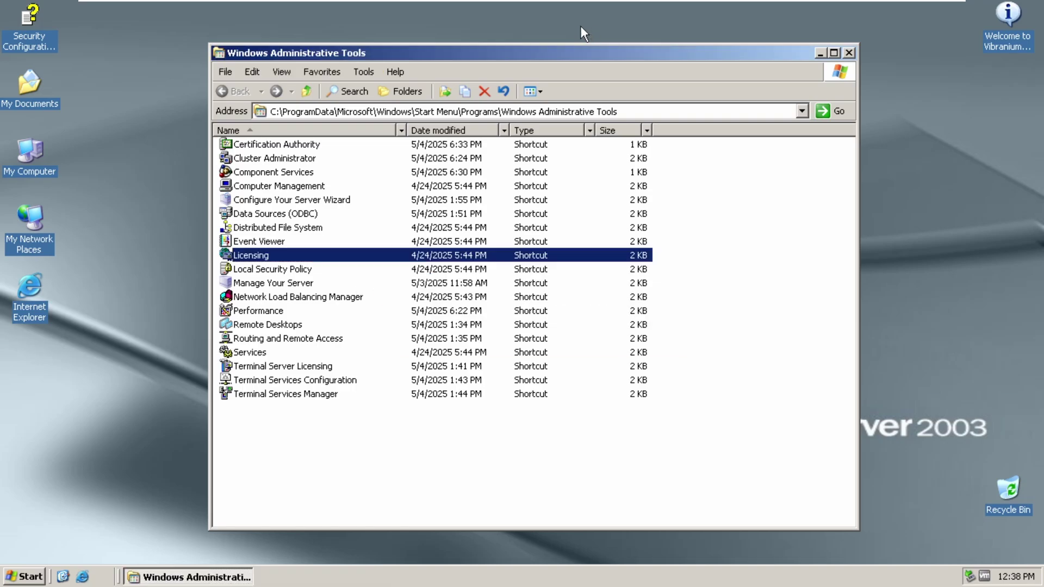
key(Down)
key(Return)
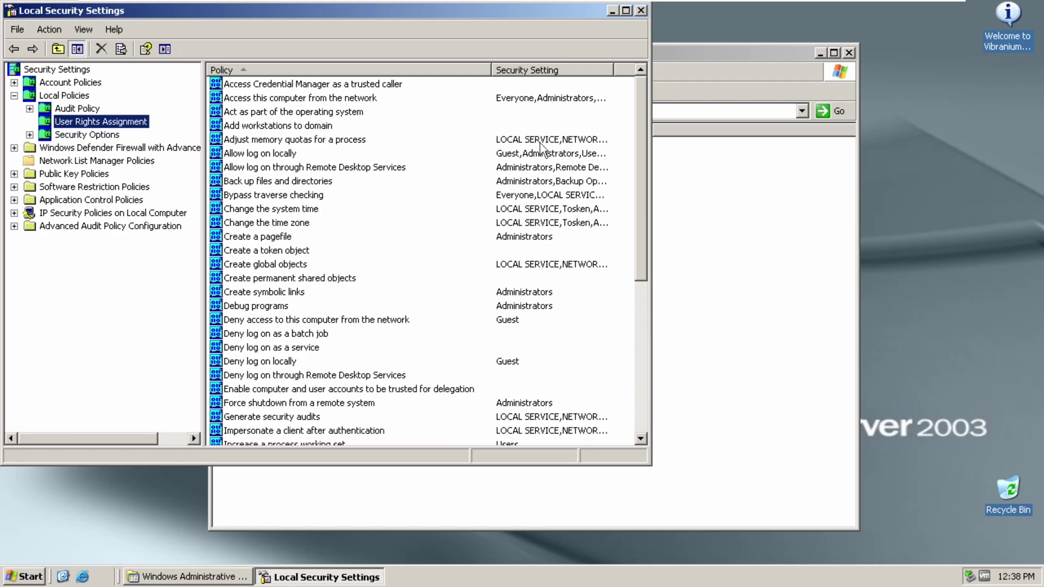
scroll(324, 297, down, 6)
scroll(325, 298, up, 6)
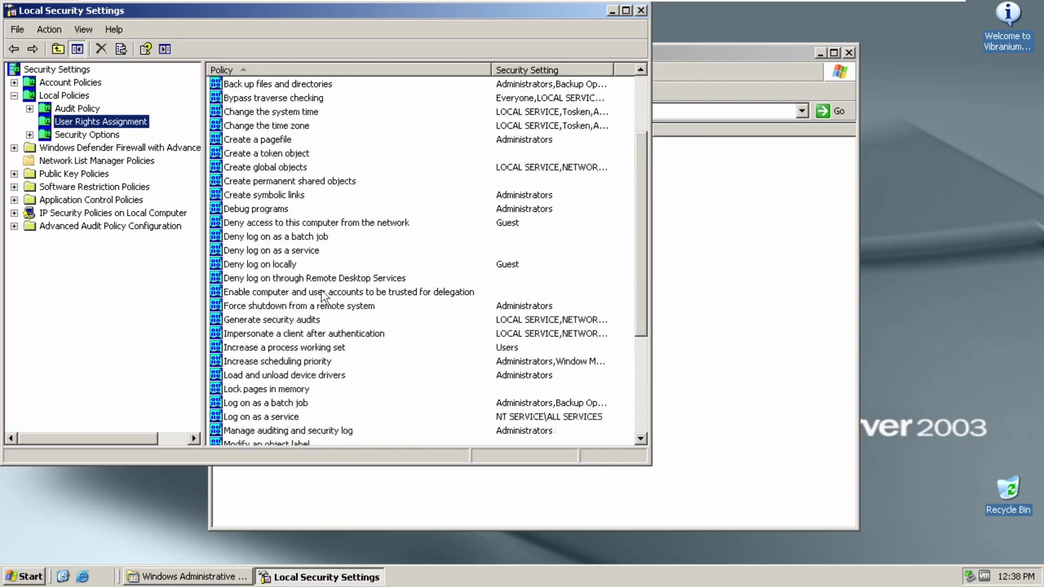
Step: Close Local Security Settings, then try Manage Your Server, declining both script errors, and close it
click(641, 11)
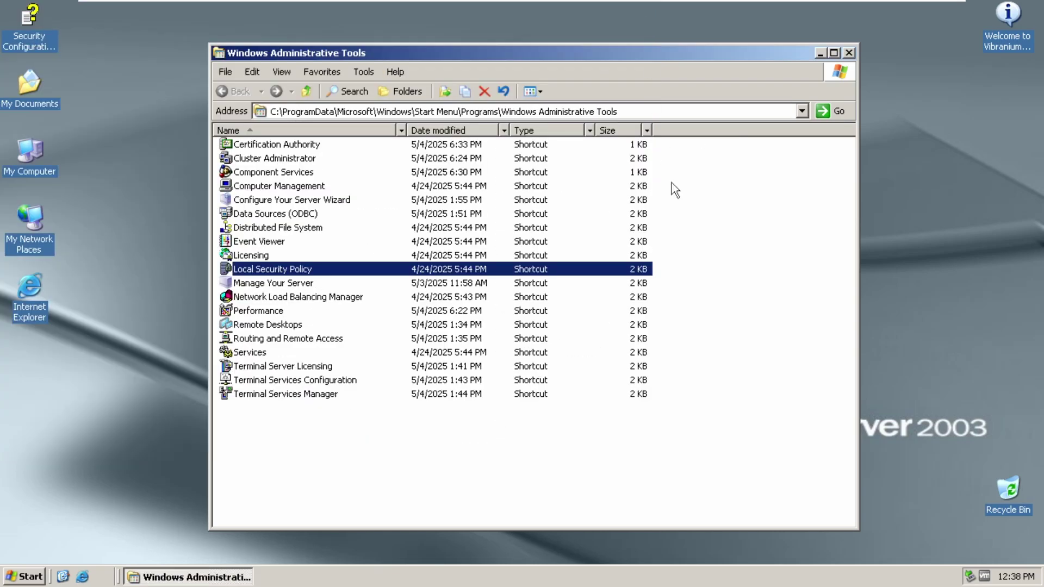
key(Down)
key(Return)
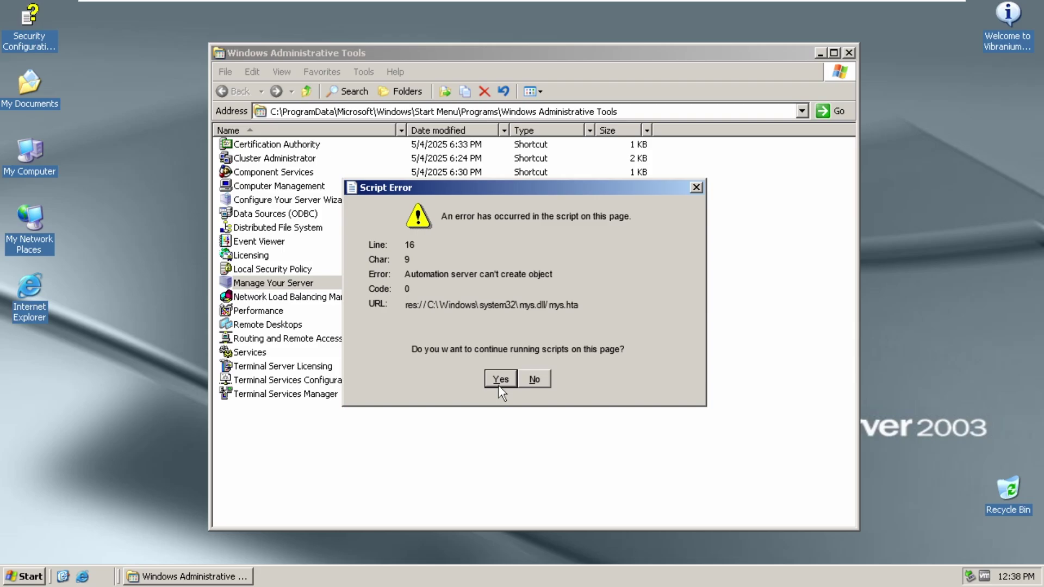
click(529, 380)
click(529, 380)
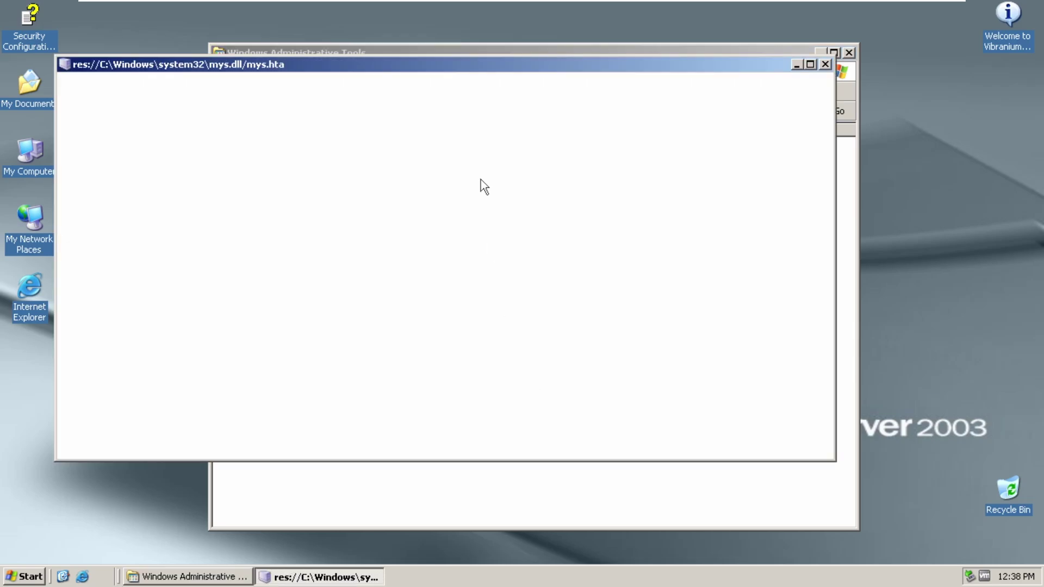
drag(495, 69, 558, 113)
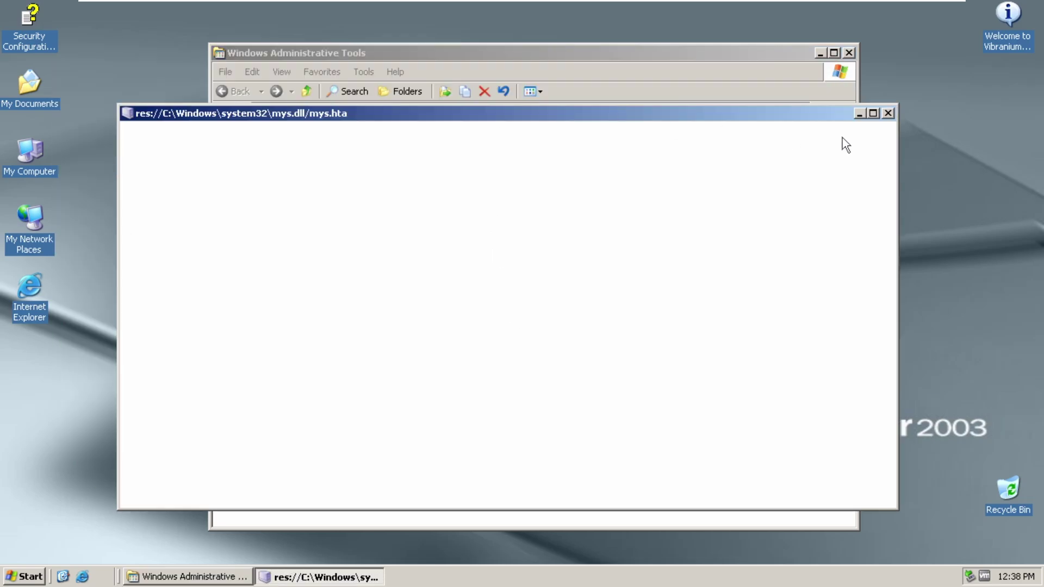
click(887, 114)
Step: Open and close Network Load Balancing Manager and Performance, not saving console settings
key(Down)
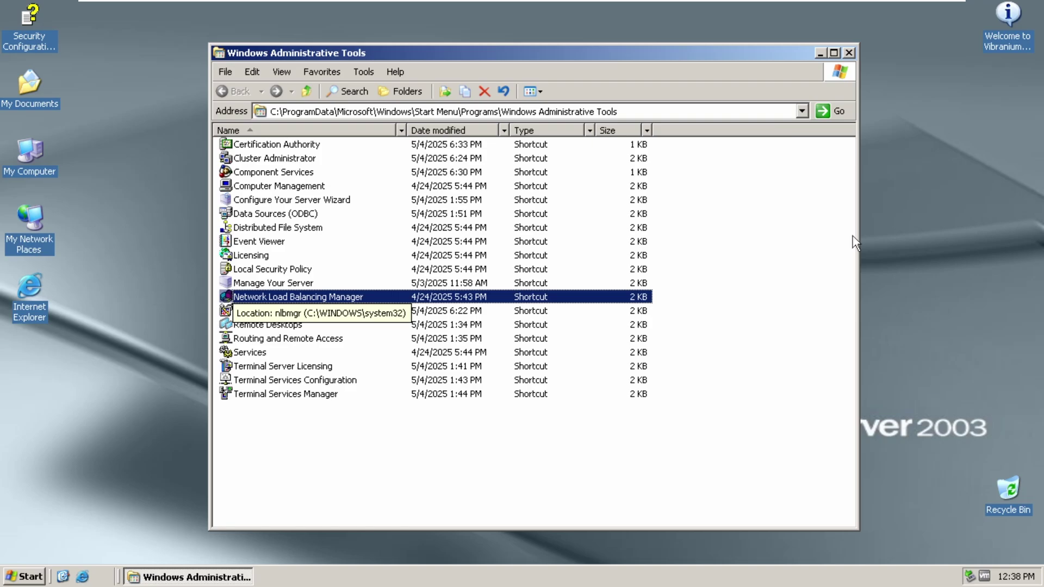
key(Return)
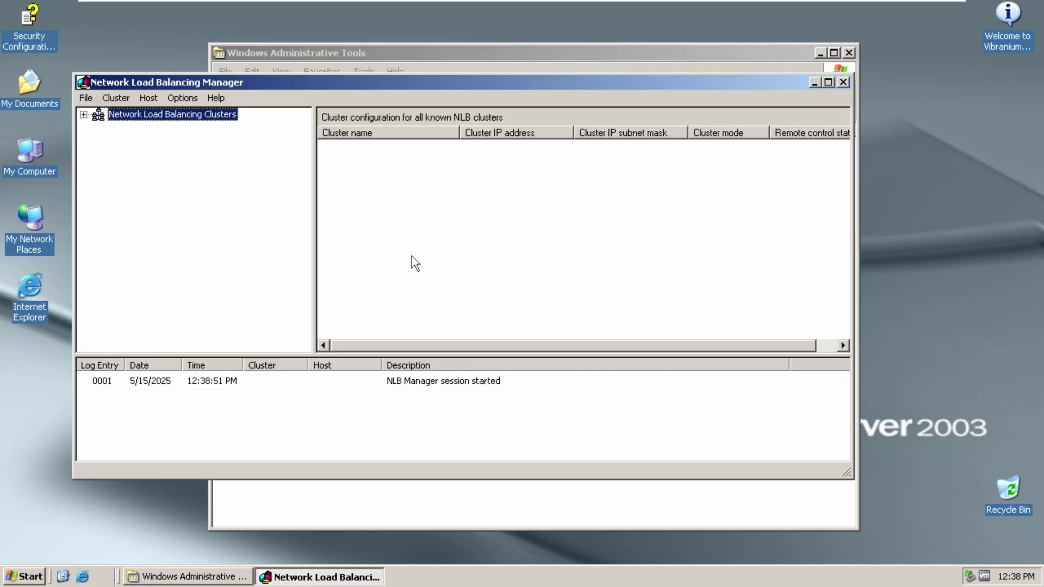
click(843, 82)
key(Down)
key(Return)
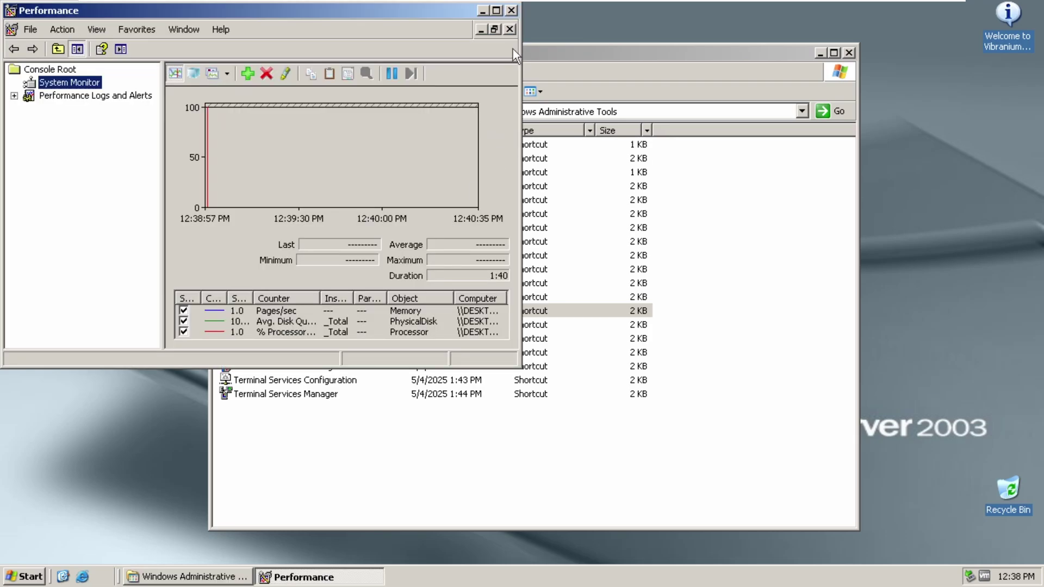
click(511, 10)
key(Tab)
key(Return)
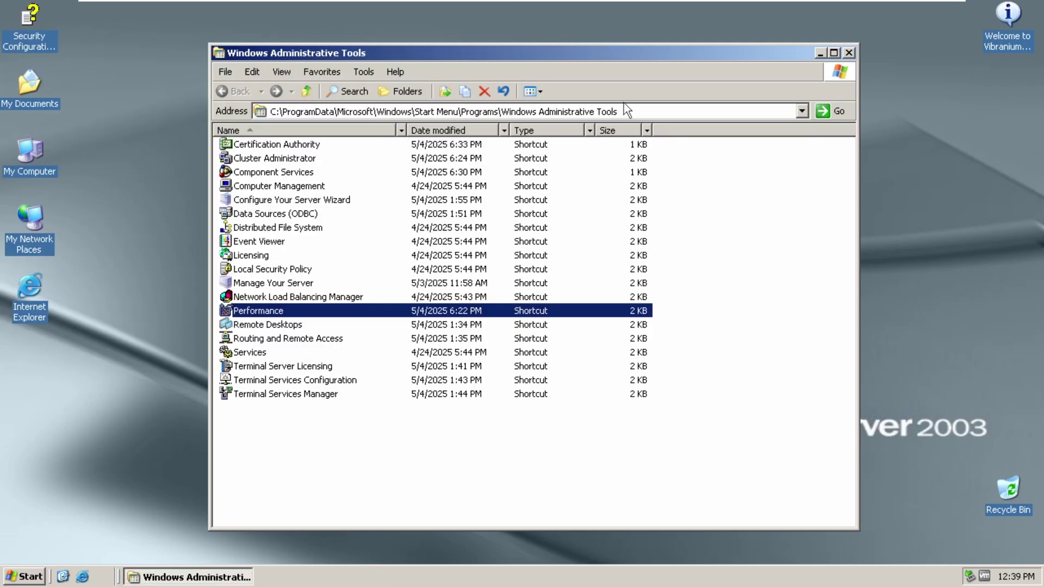
Step: Try Remote Desktops, Routing and Remote Access and Services, closing each
key(Down)
key(Return)
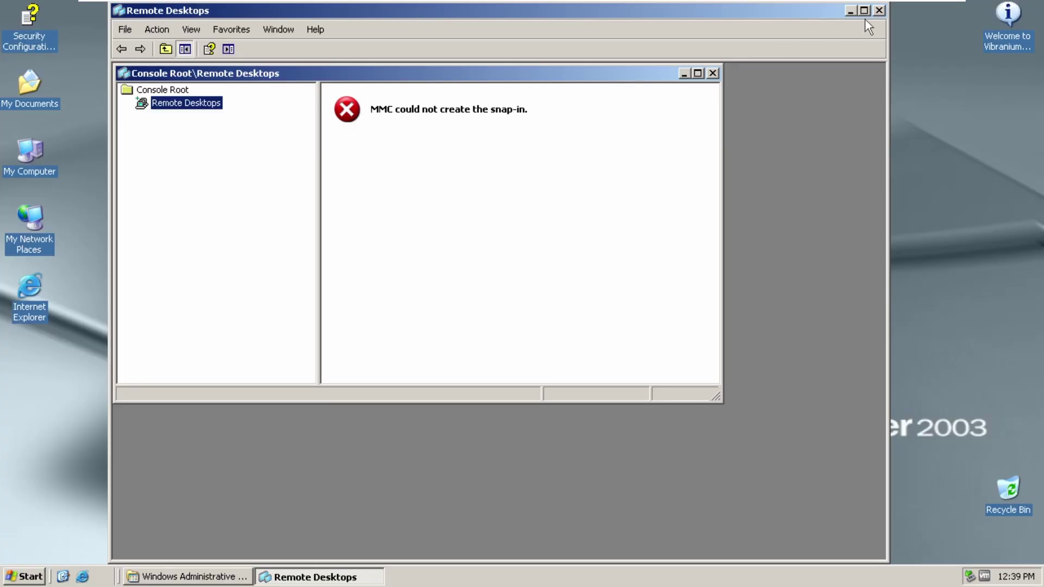
key(alt+F4)
key(Down)
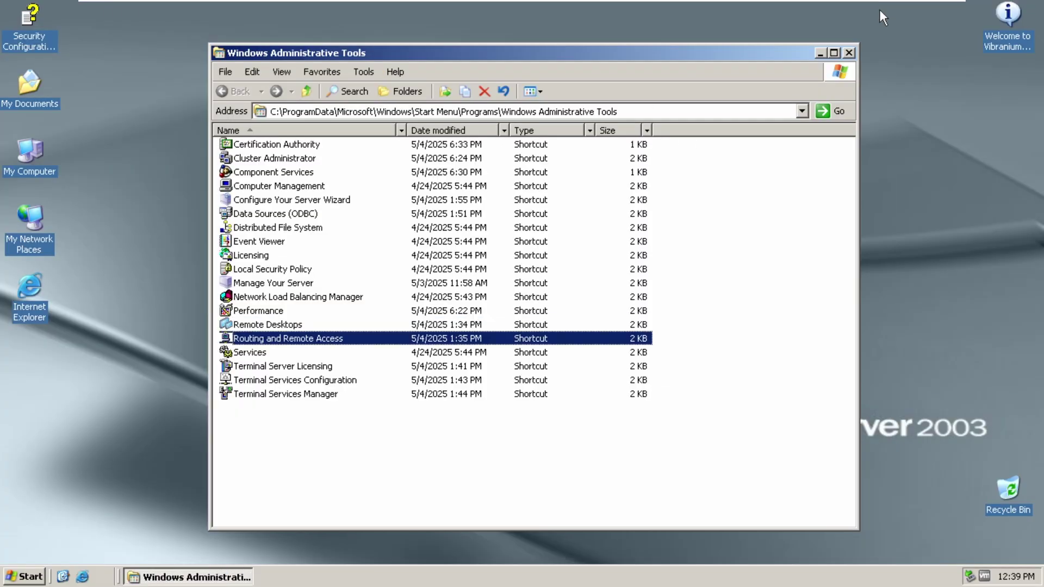
key(Return)
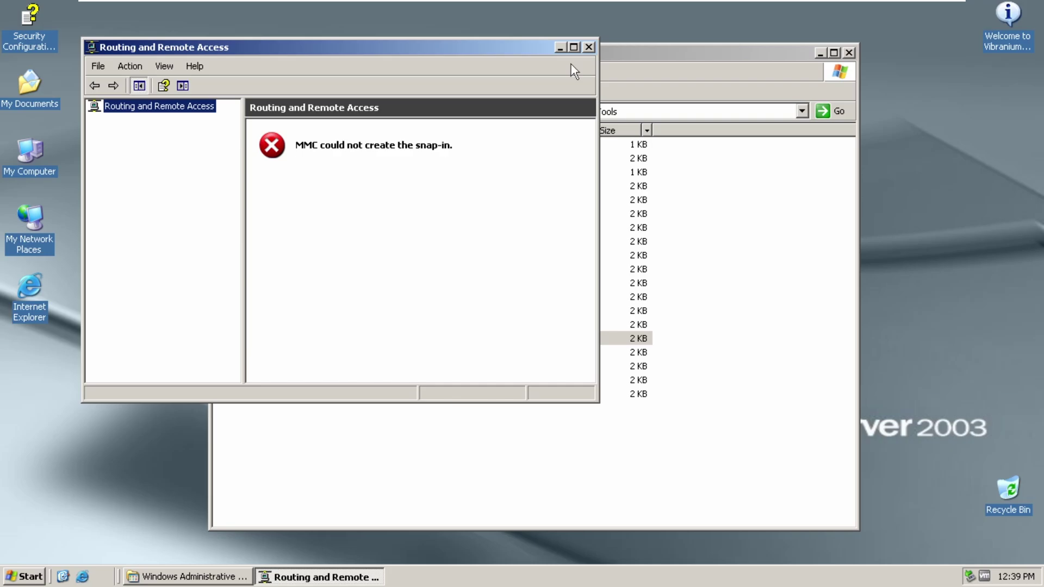
click(591, 48)
key(Down)
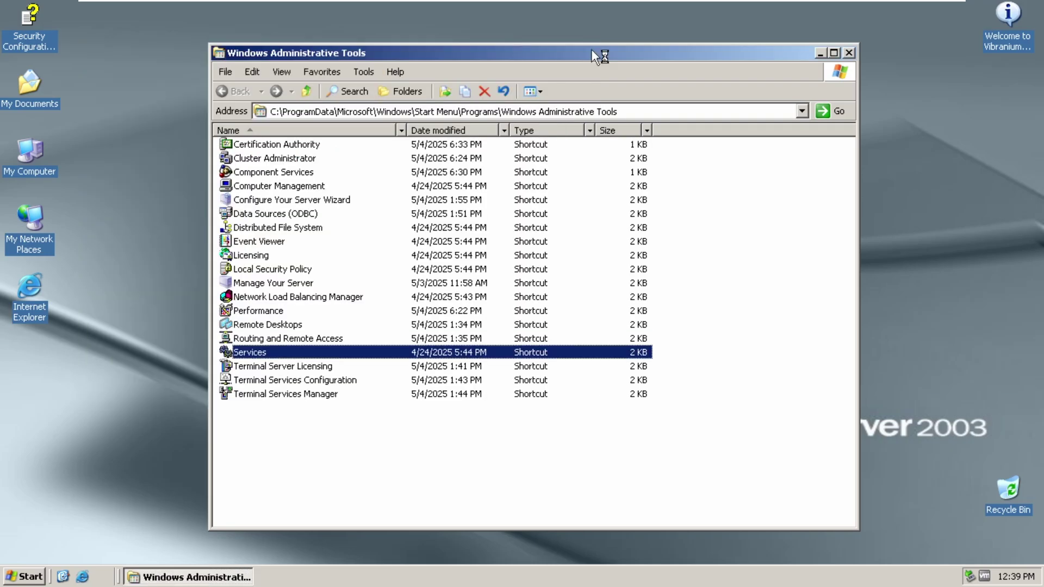
scroll(381, 171, down, 10)
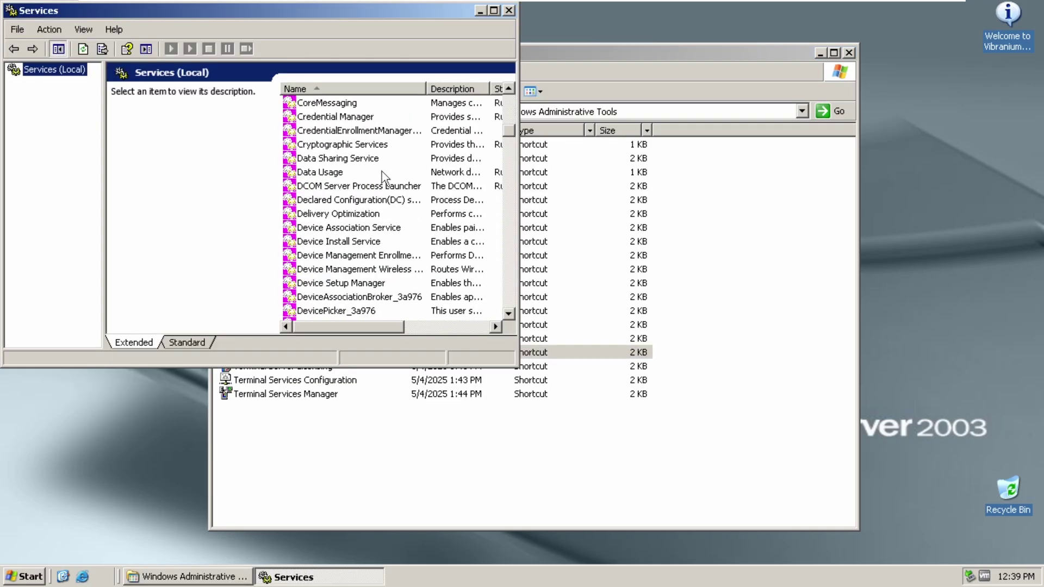
scroll(382, 171, up, 10)
click(508, 11)
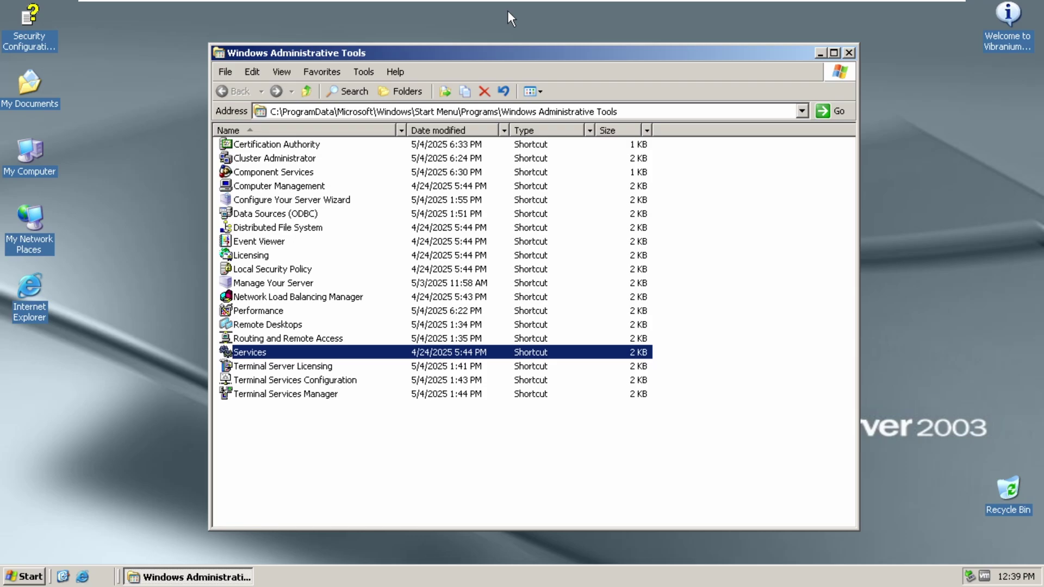
Step: Open Terminal Server Licensing, dismiss the no license server message, then try Terminal Services Configuration
key(Down)
key(Down)
key(Up)
key(Return)
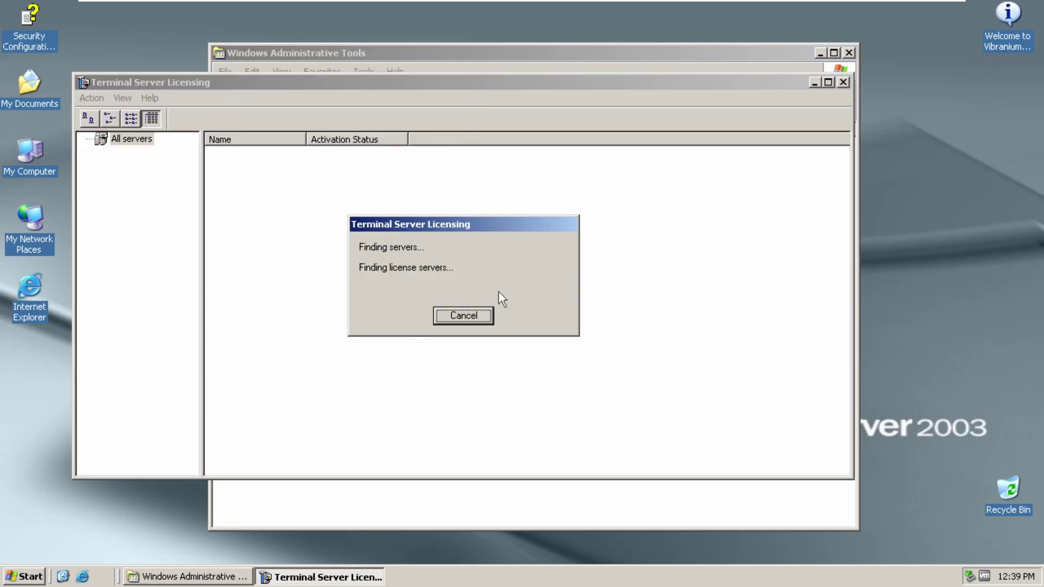
click(589, 331)
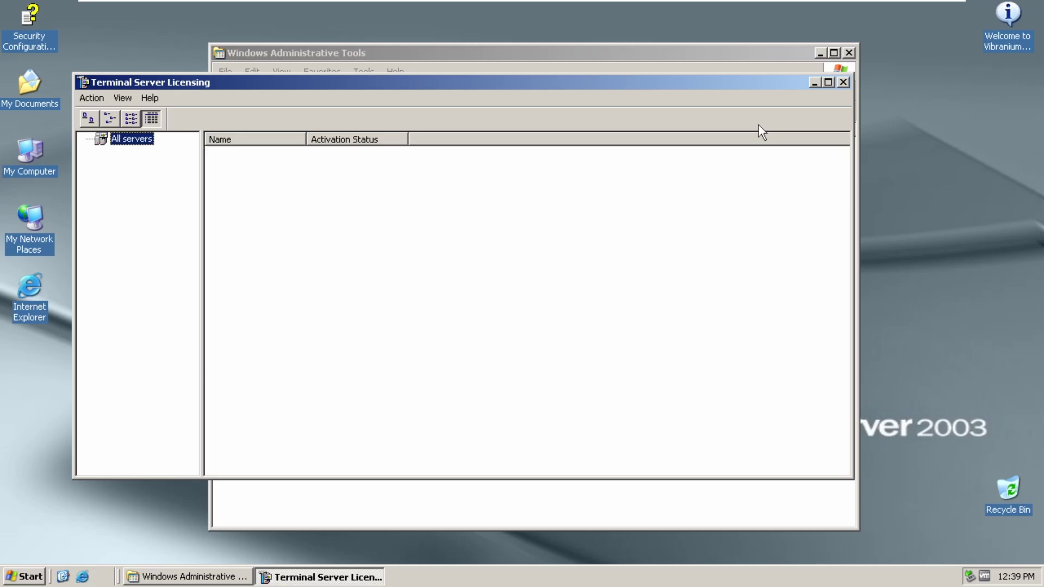
click(846, 82)
key(Down)
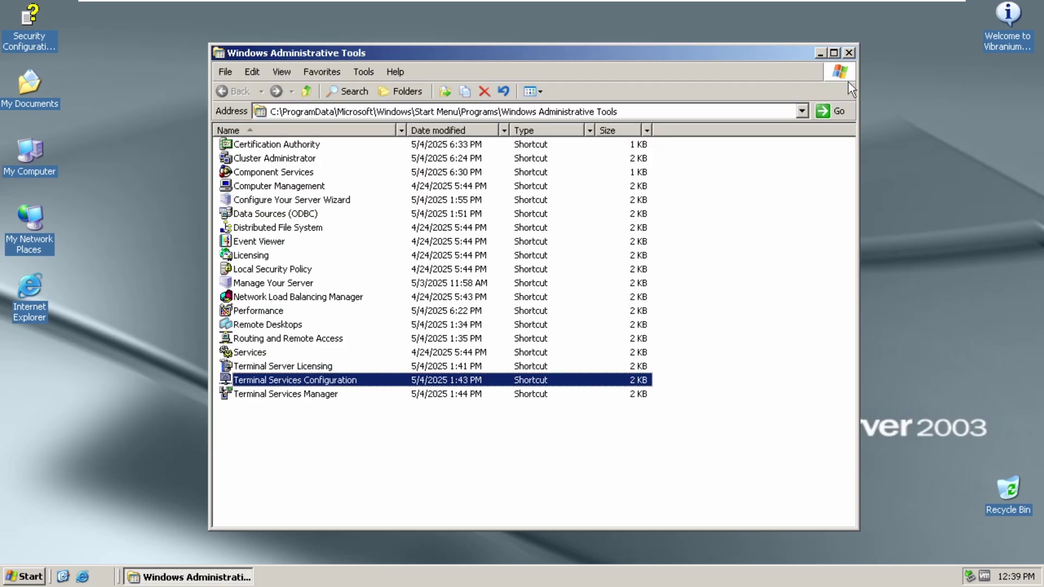
key(Return)
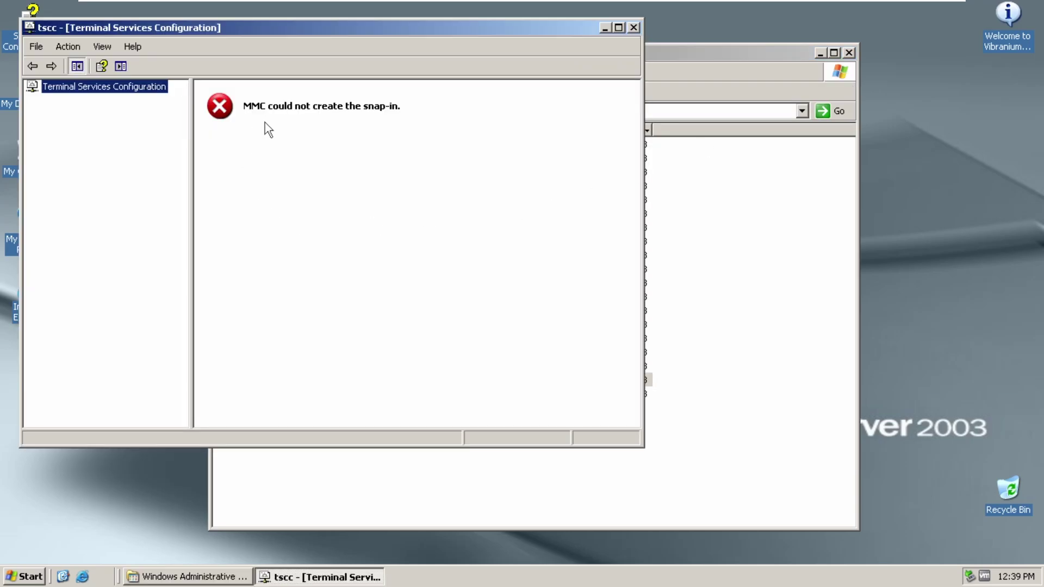
click(633, 28)
Step: In Terminal Services Manager, view the Sessions, Processes and Users tabs
key(Down)
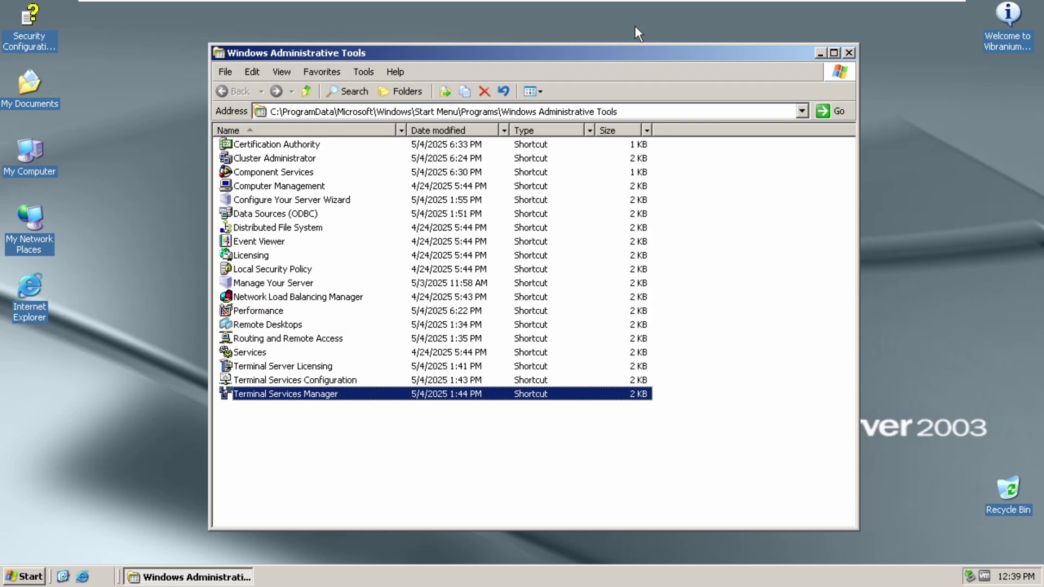
key(Return)
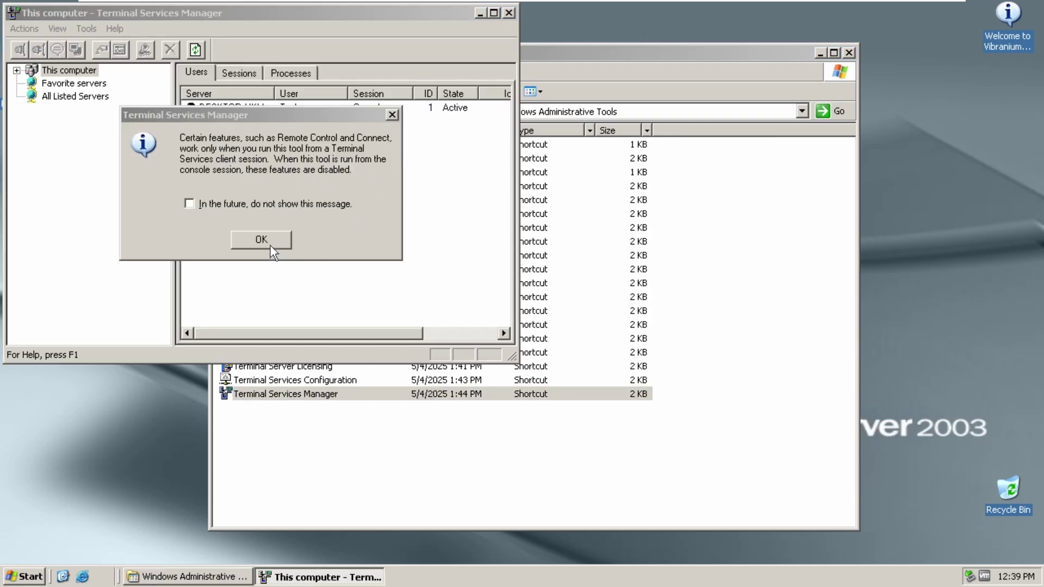
click(269, 243)
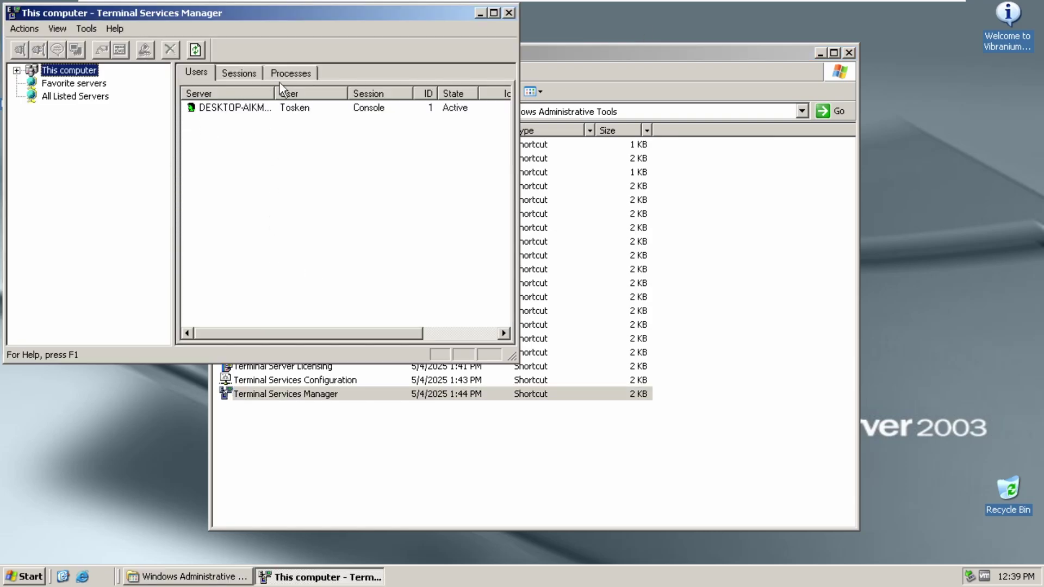
click(255, 75)
key(Right)
click(197, 79)
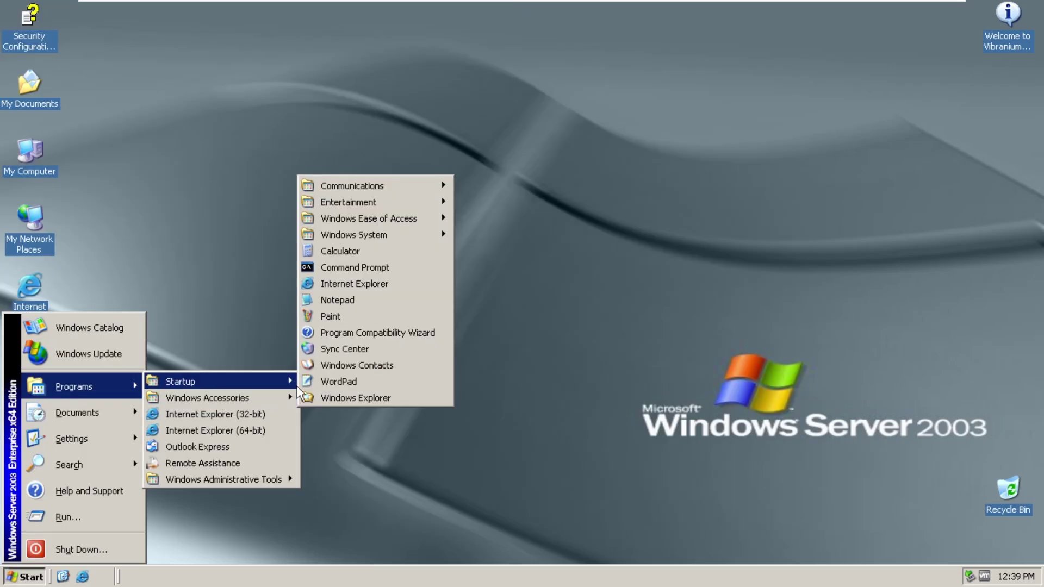
Step: Launch WordPad, Notepad and Calculator, arrange their windows, then open the Windows System folder
click(333, 381)
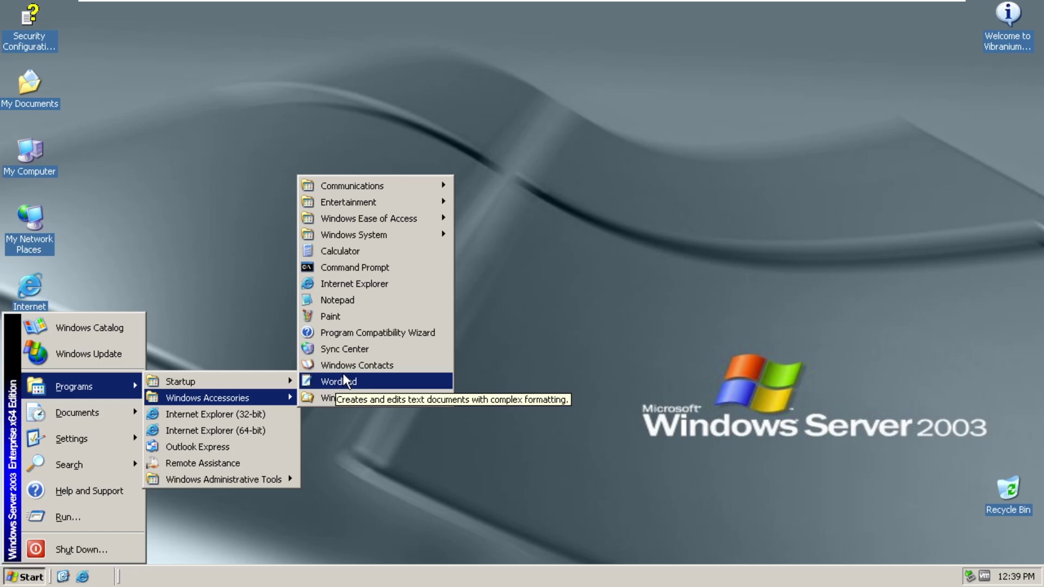
click(334, 349)
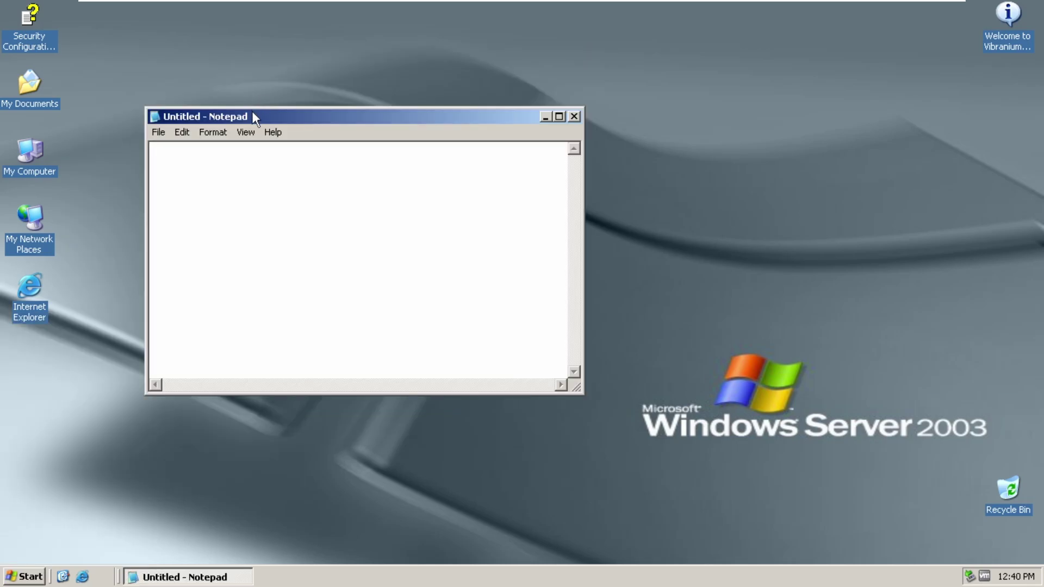
drag(252, 111, 319, 135)
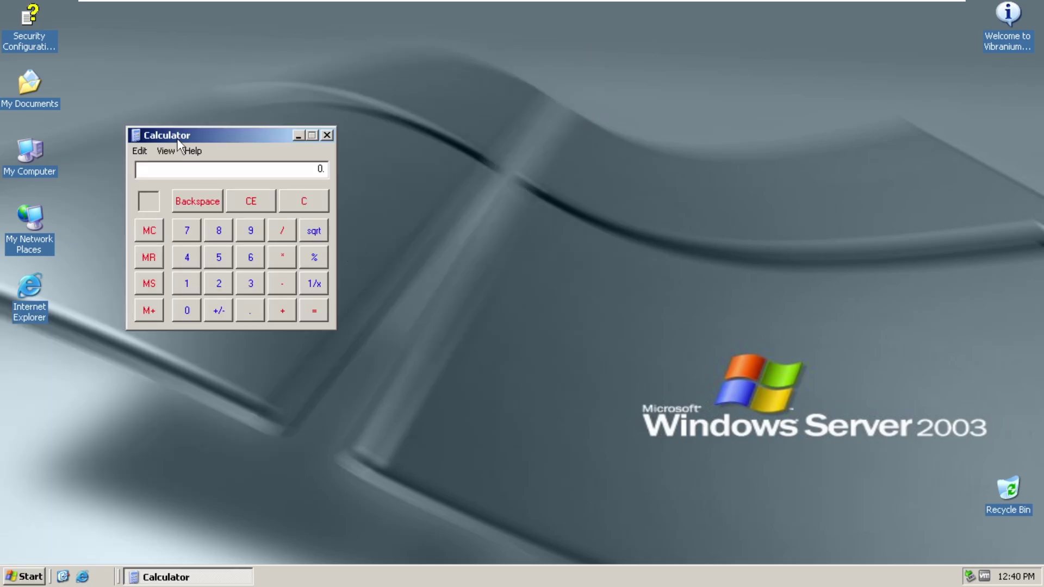
drag(178, 139, 302, 202)
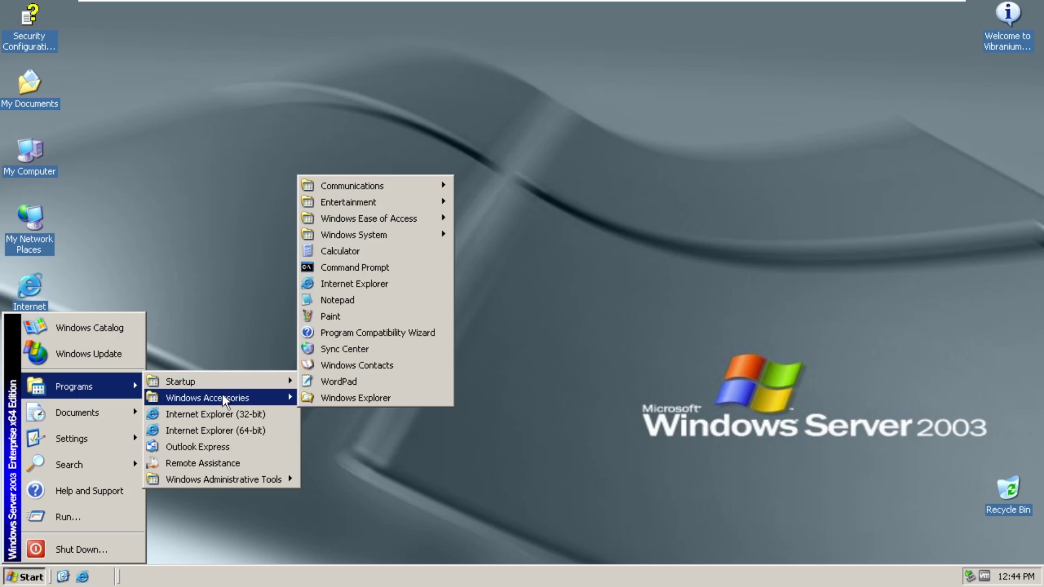
mouse_move(377, 239)
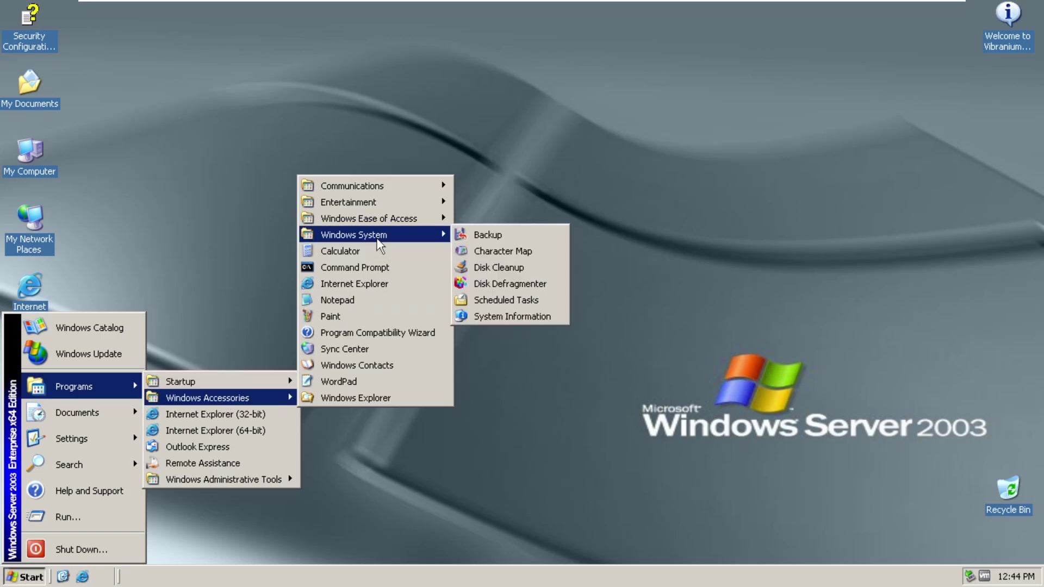
click(378, 240)
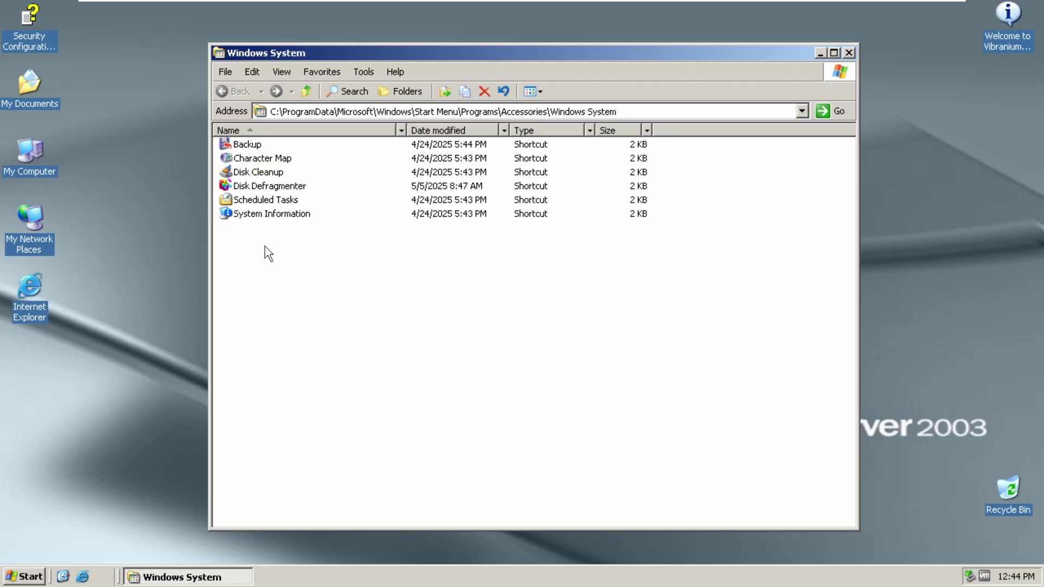
Step: Launch Backup, dismissing its error, then open and close Character Map
double_click(244, 145)
key(Return)
double_click(246, 158)
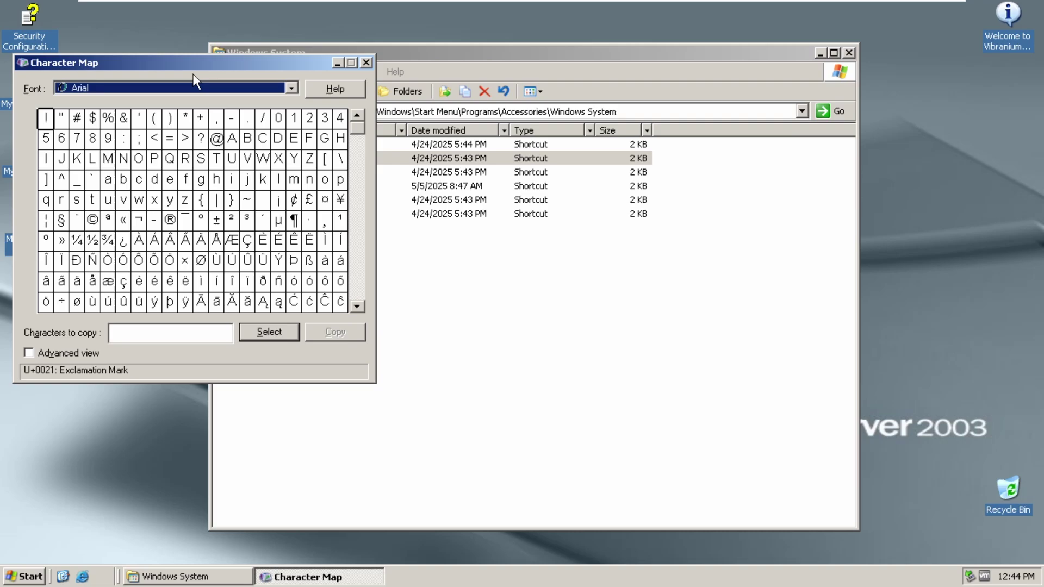
key(alt+F4)
Step: Run Disk Cleanup on drive C: and then close it
key(Down)
key(Return)
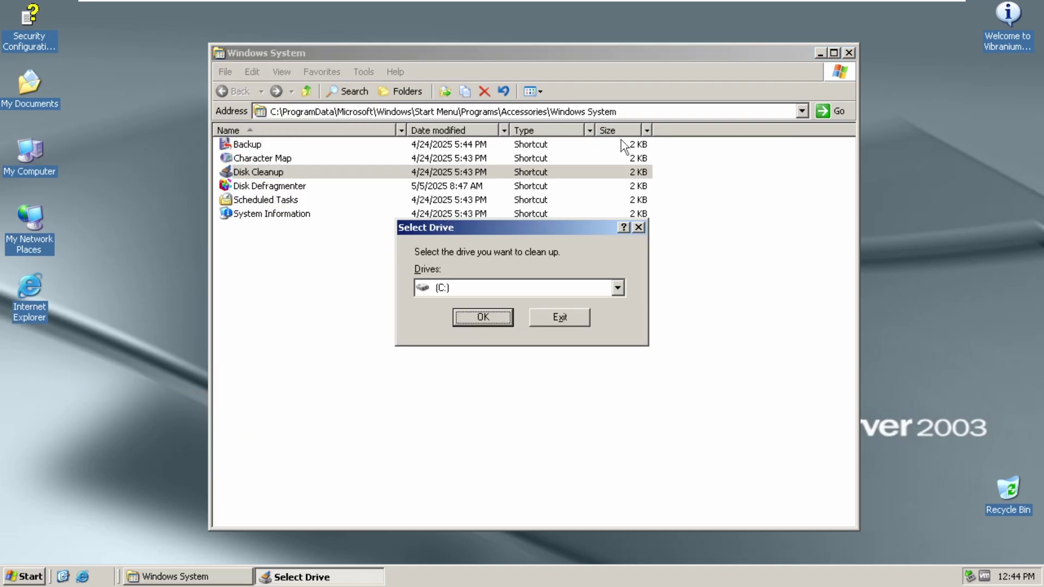
click(463, 316)
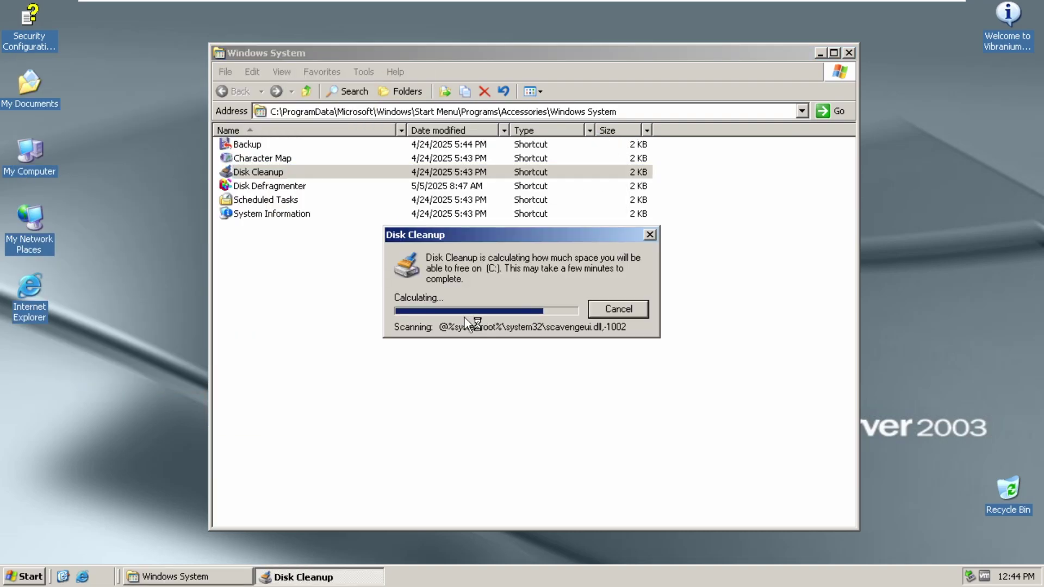
key(Escape)
Step: Open and close Disk Defragmenter, then select Scheduled Tasks and System Information
key(Down)
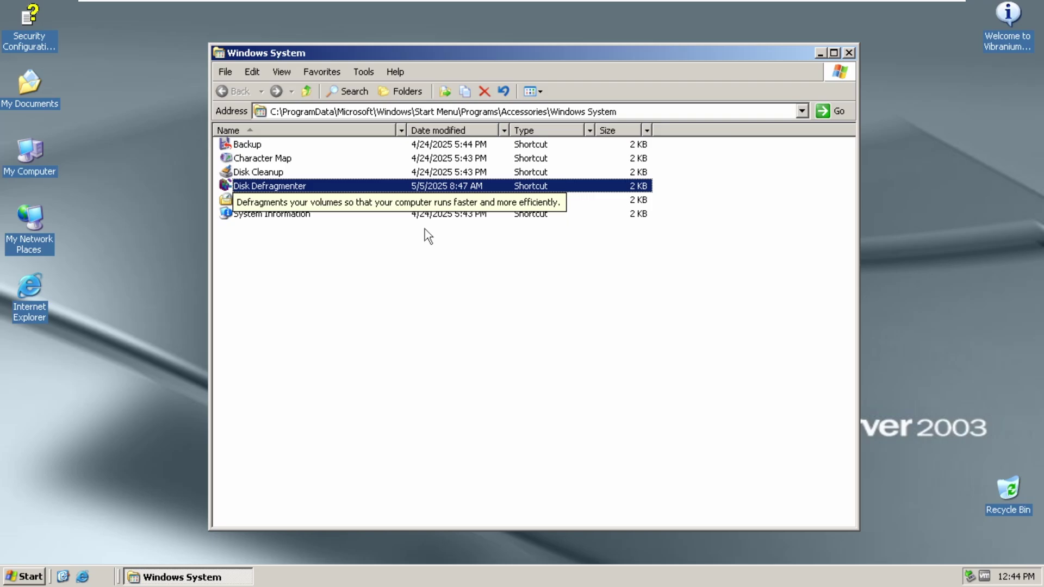
key(Return)
click(731, 100)
key(Down)
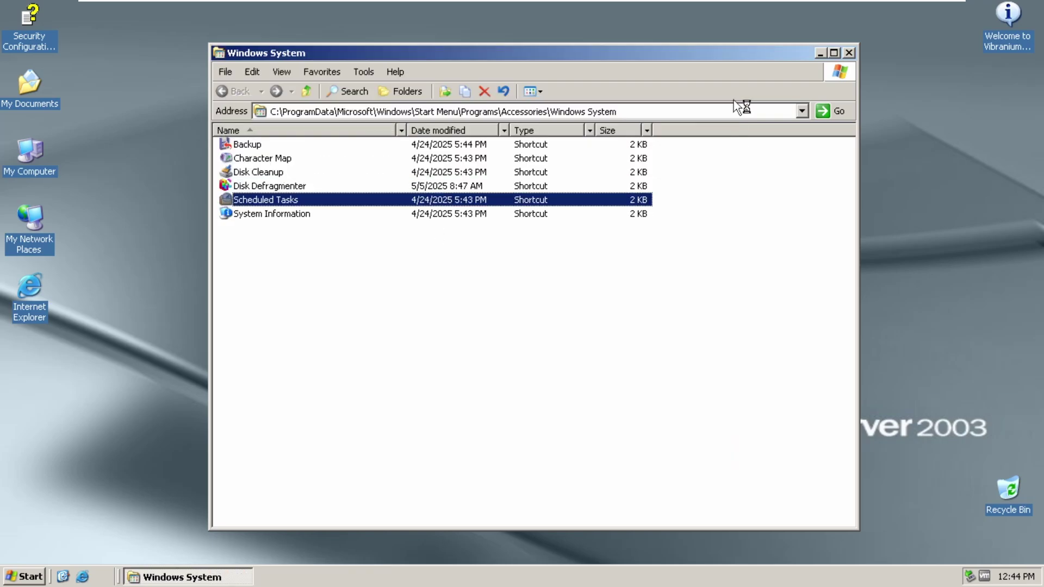
key(Down)
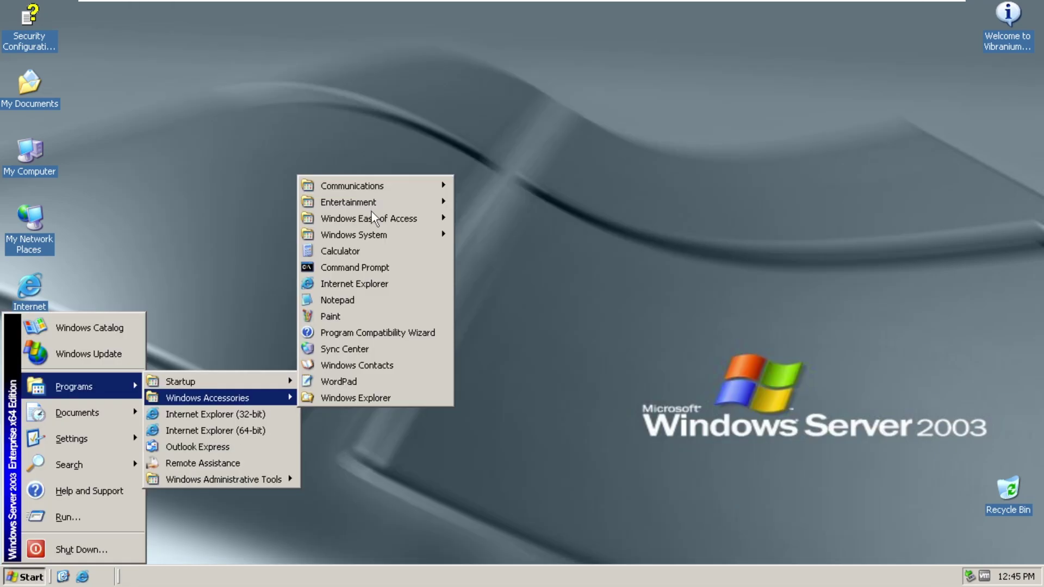
Step: Open the Ease of Access folder and launch Magnifier, suppressing its notice, then exit it
mouse_move(375, 219)
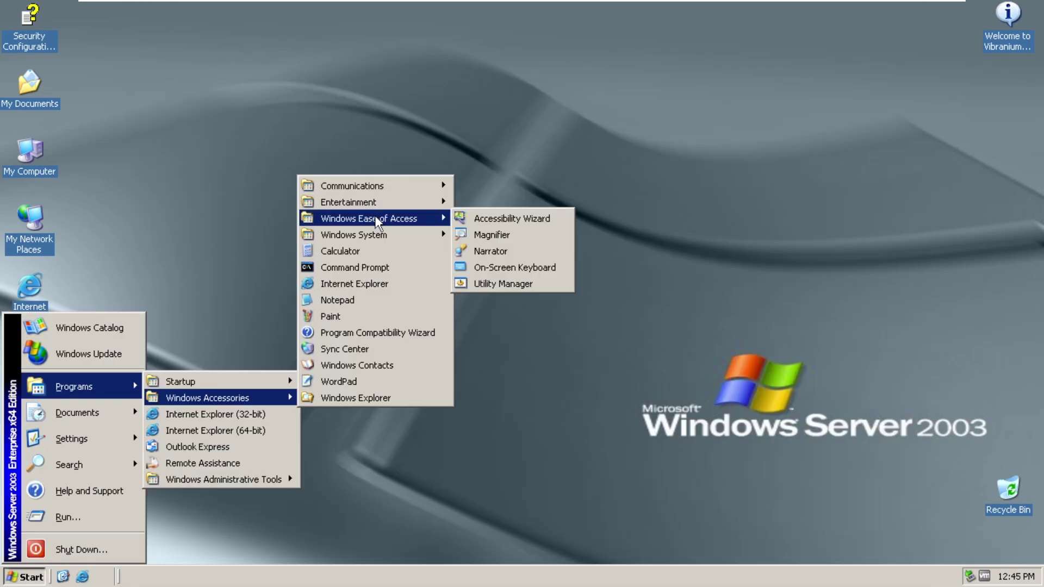
click(375, 219)
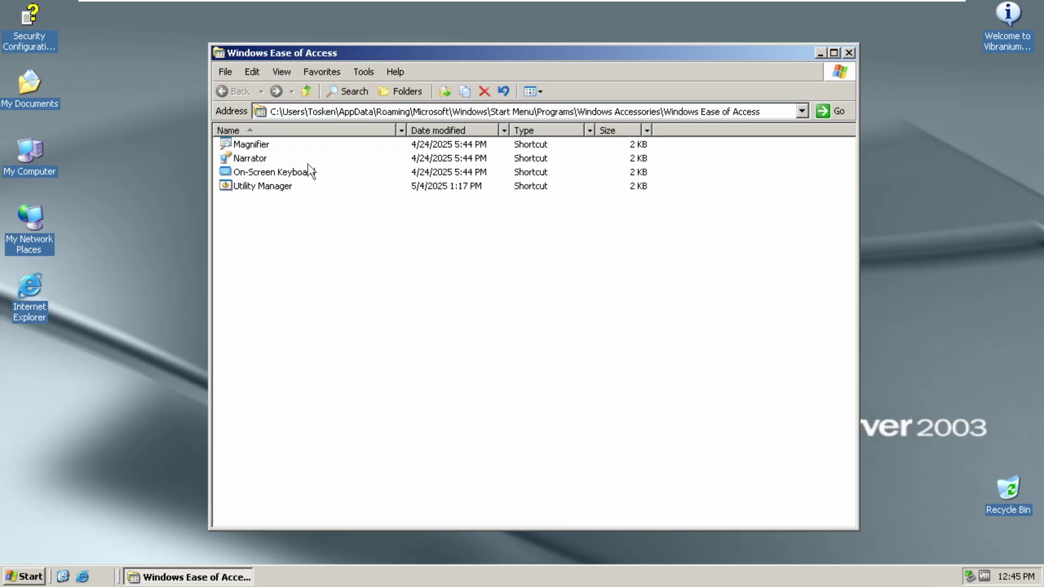
click(250, 146)
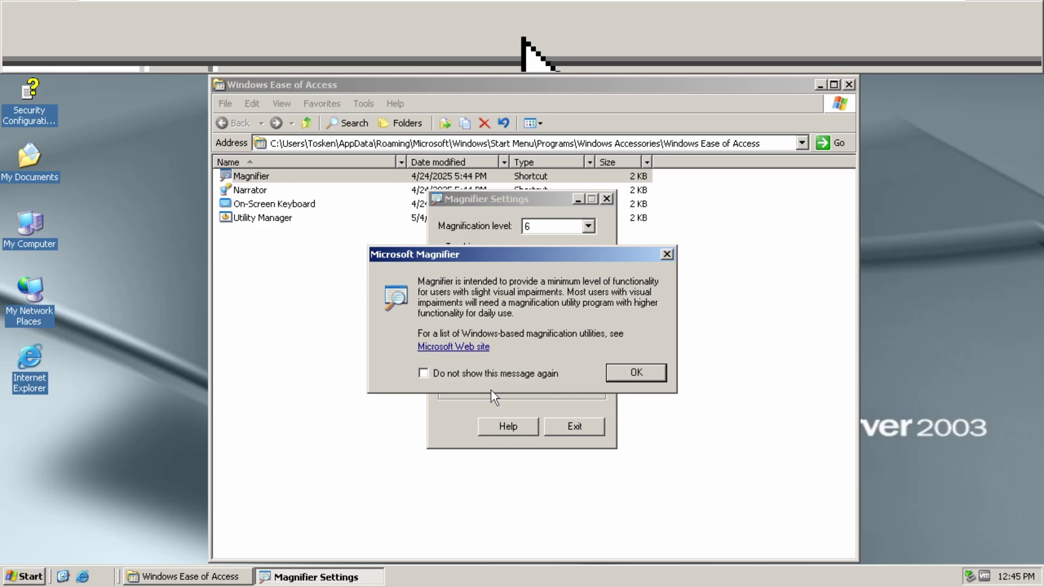
click(554, 374)
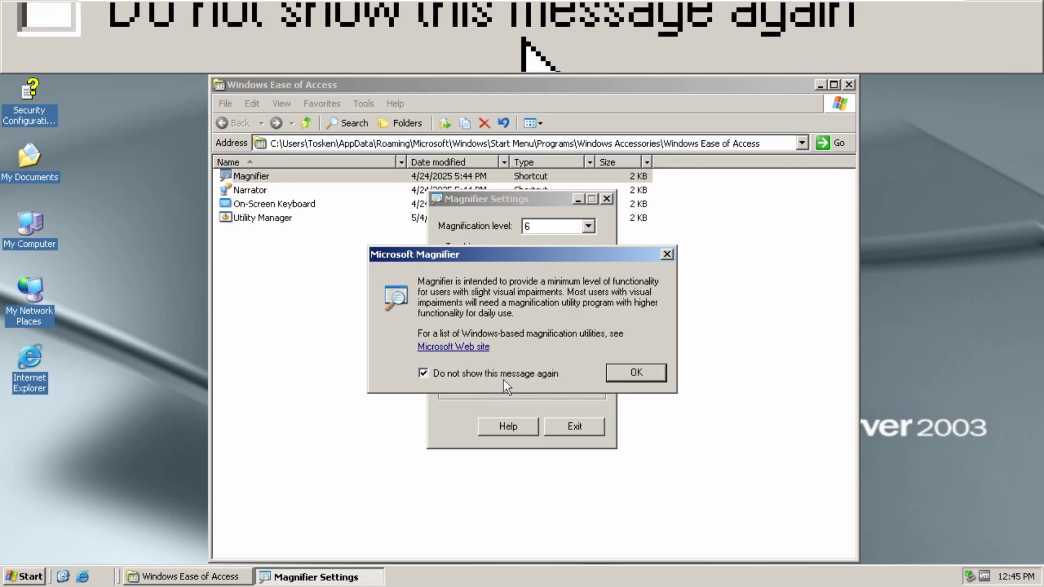
click(641, 373)
click(603, 202)
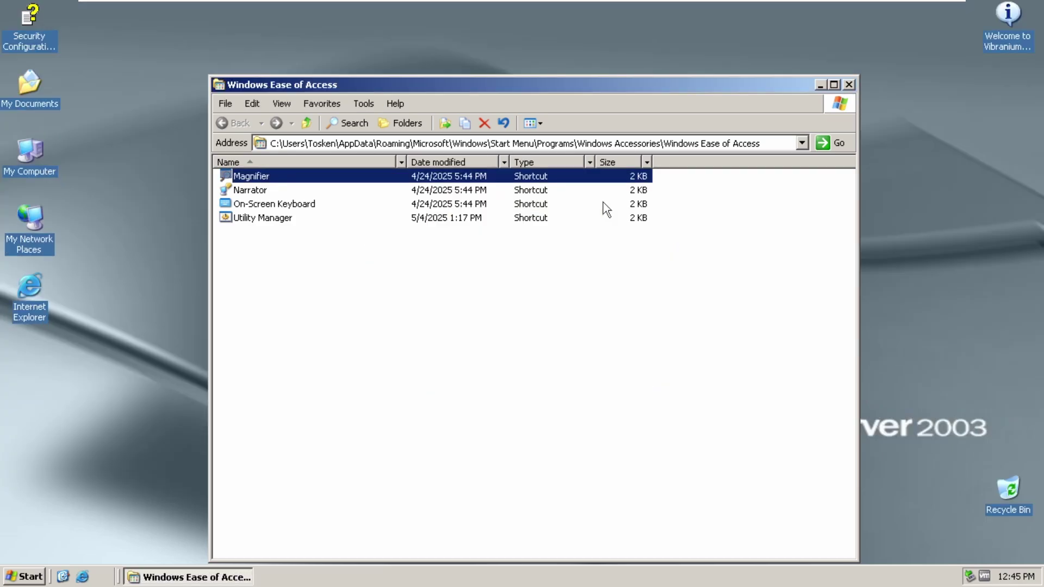
Step: Launch Narrator, the On-Screen Keyboard (nudging its window left), and Utility Manager
key(Down)
key(Return)
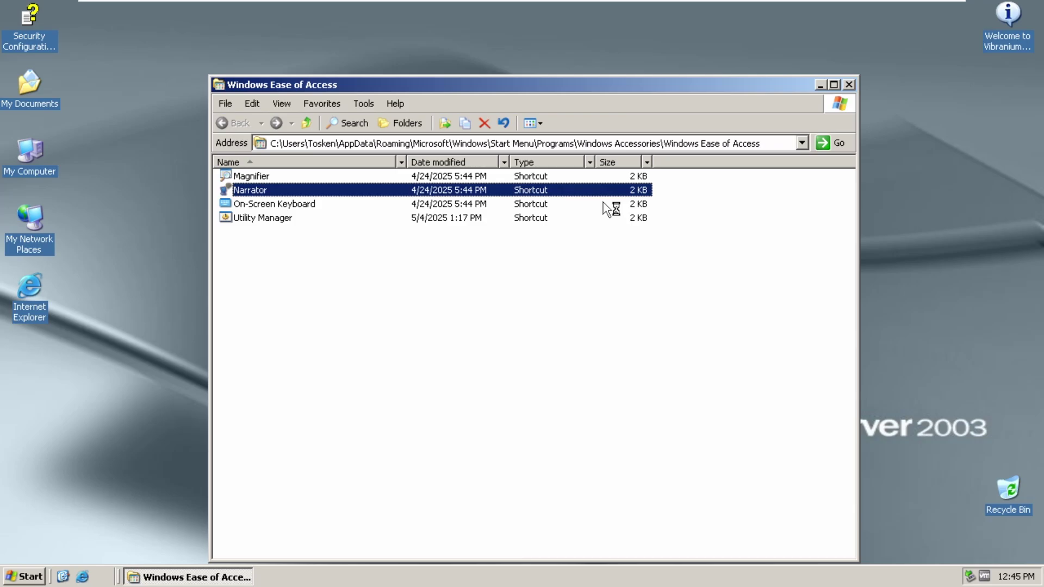
click(604, 205)
key(Return)
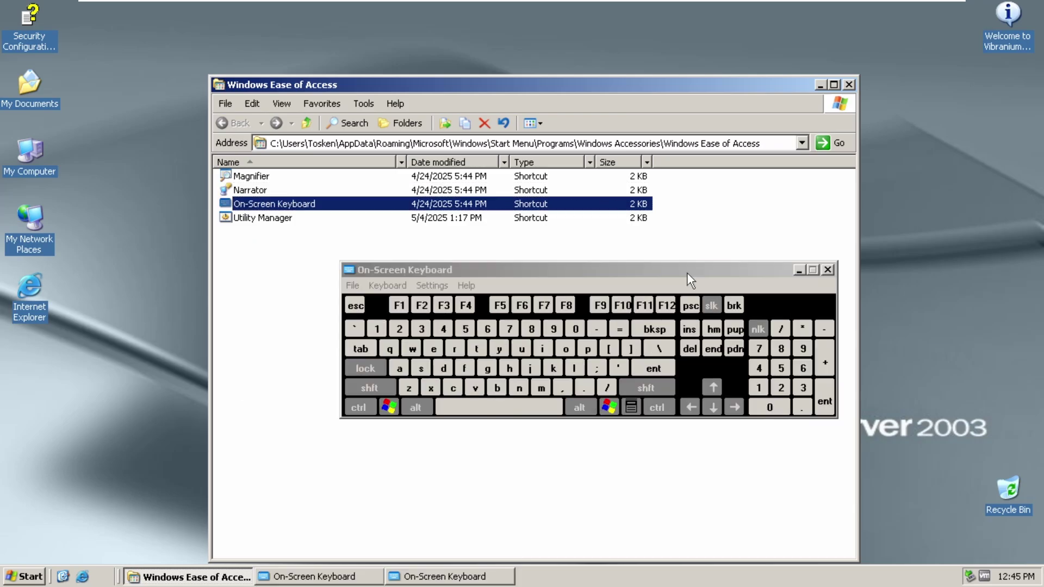
drag(686, 273, 651, 269)
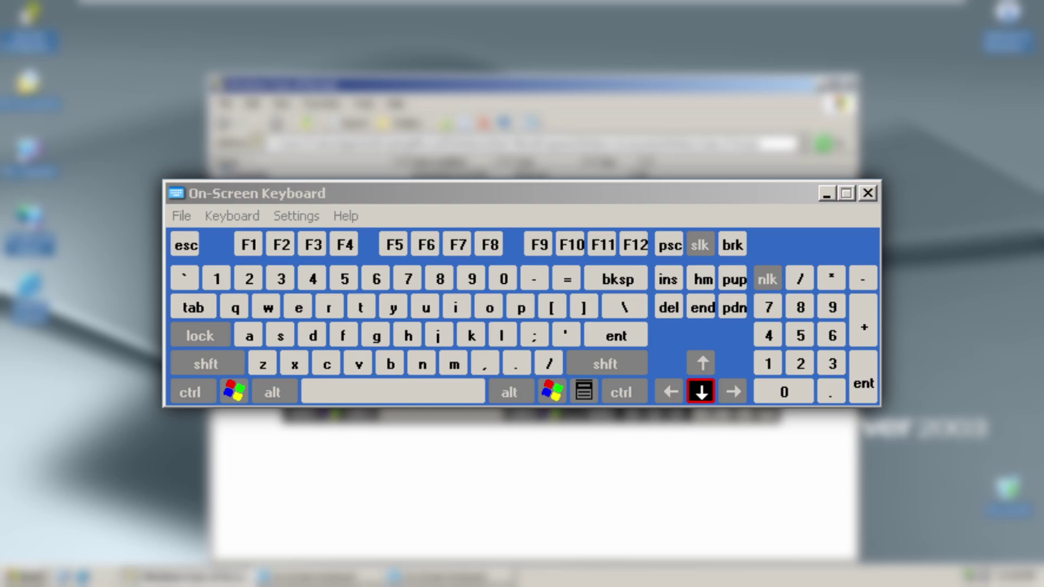
key(Down)
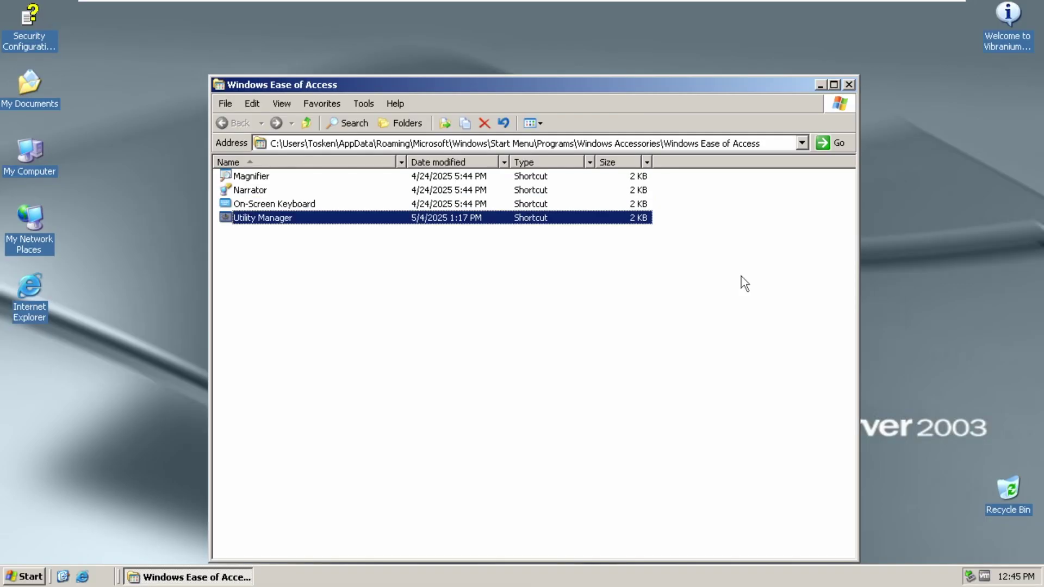
key(Return)
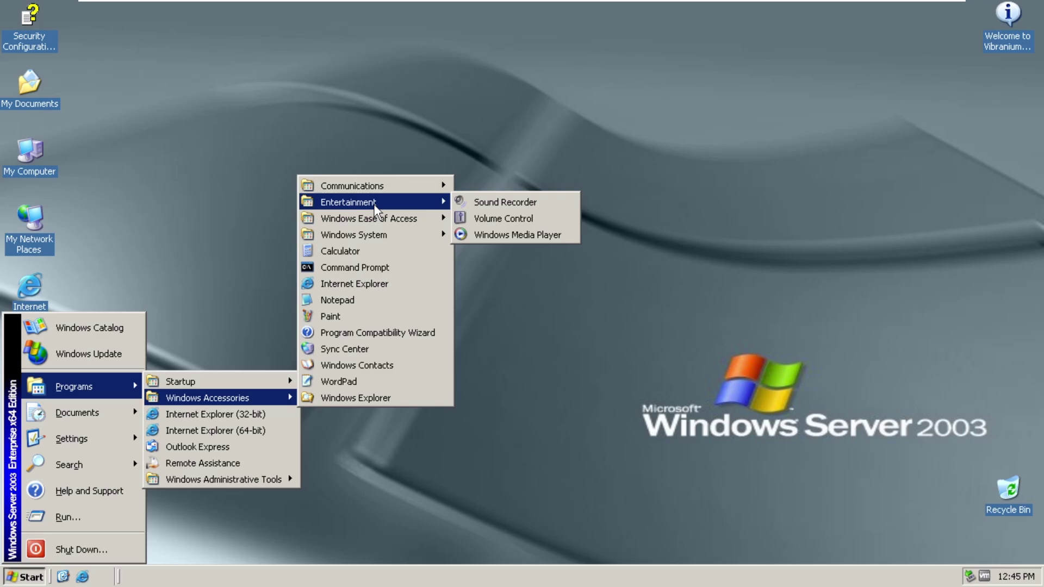
Step: Open Sound Recorder, Volume Control and Windows Media Player, then close the player and My Documents
click(492, 202)
click(505, 220)
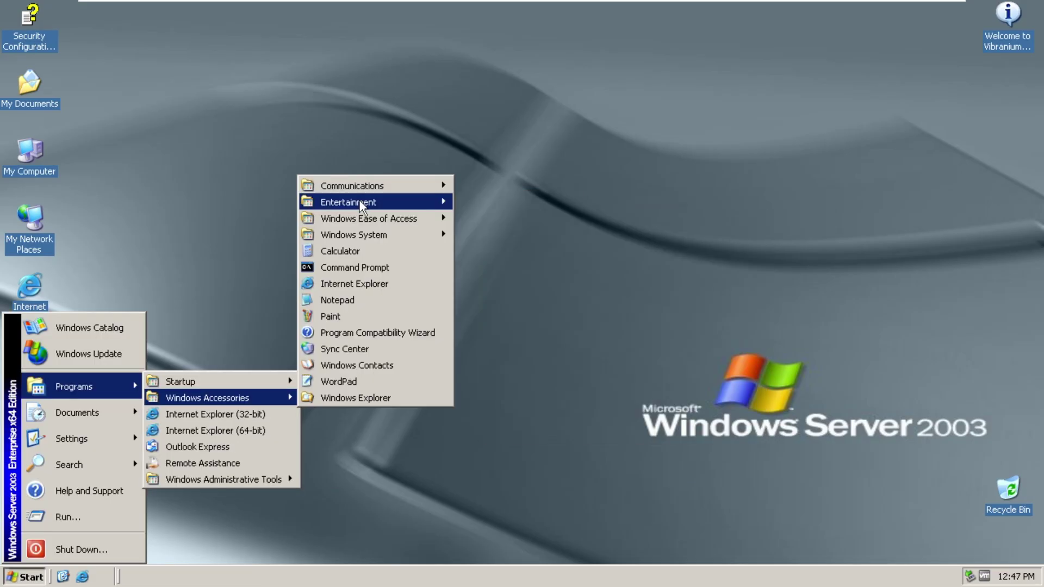
mouse_move(358, 200)
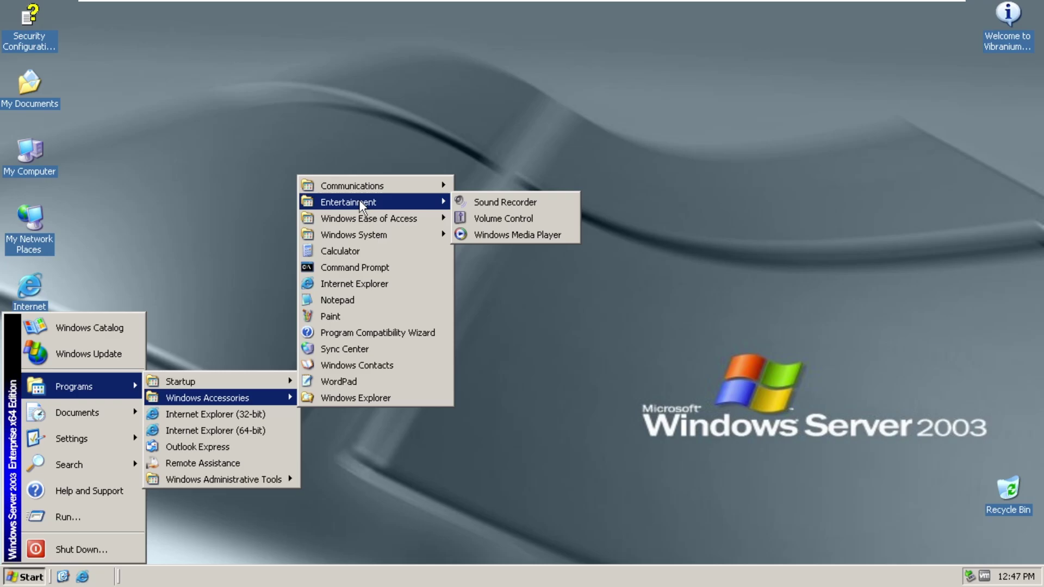
click(490, 235)
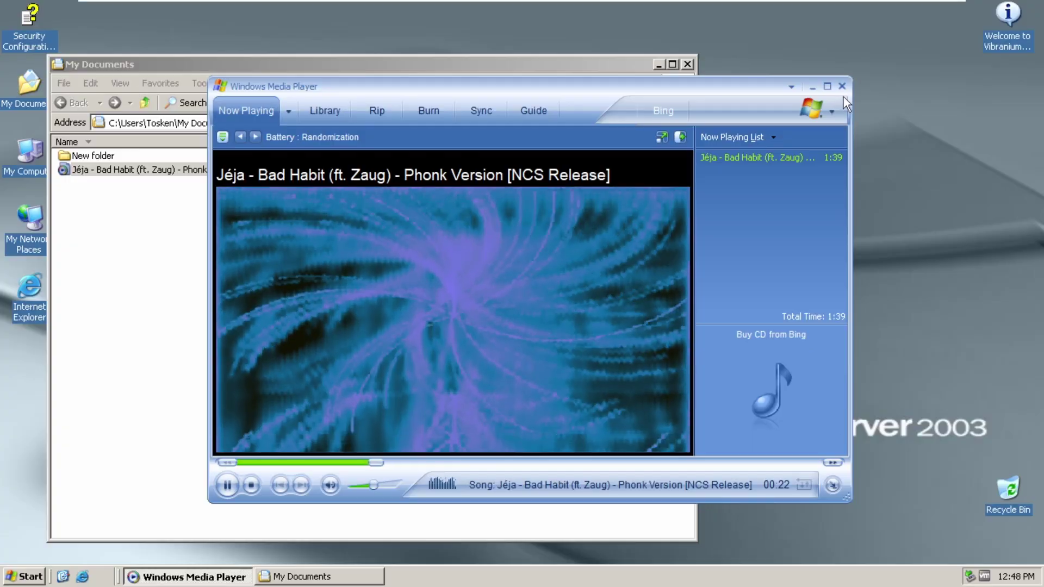
click(938, 28)
key(alt+F4)
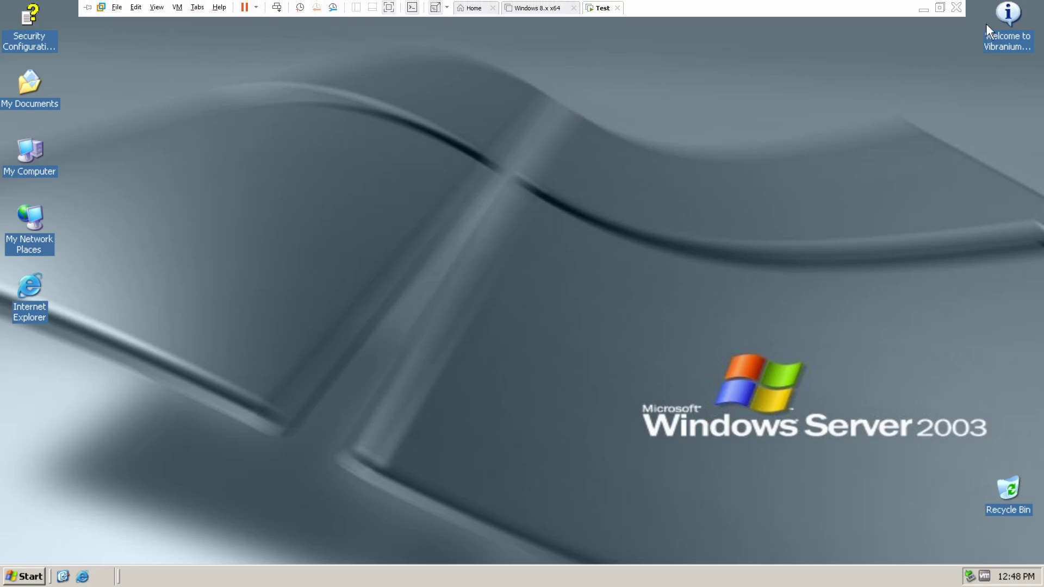
double_click(1020, 12)
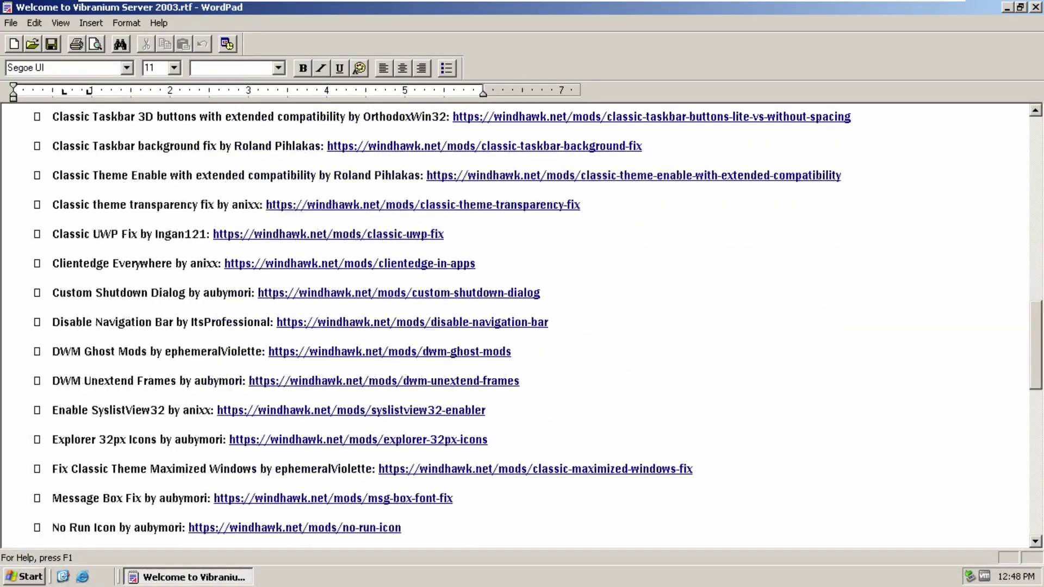
scroll(522, 326, down, 6)
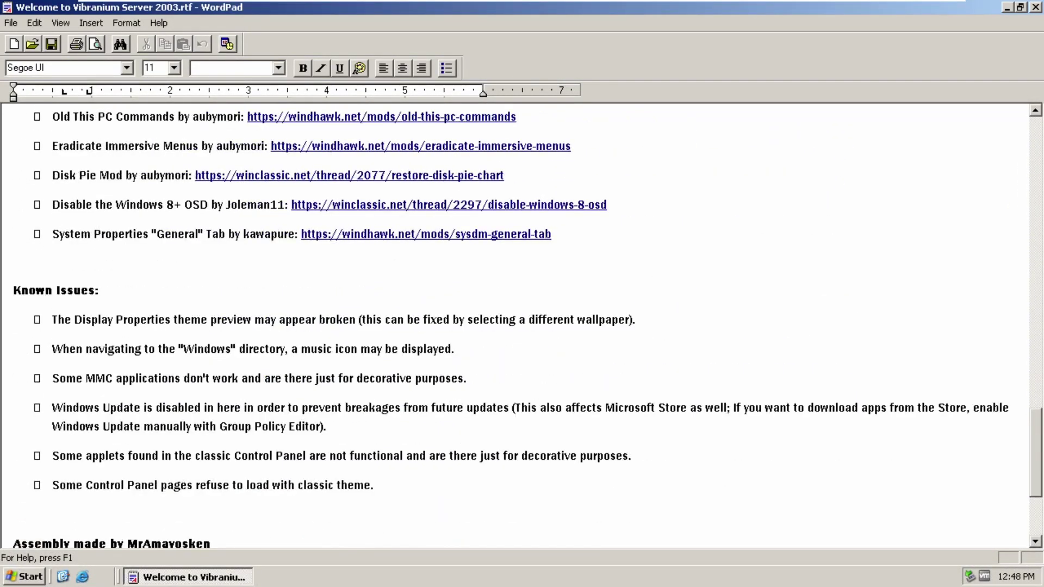
drag(52, 349, 350, 455)
scroll(522, 326, down, 3)
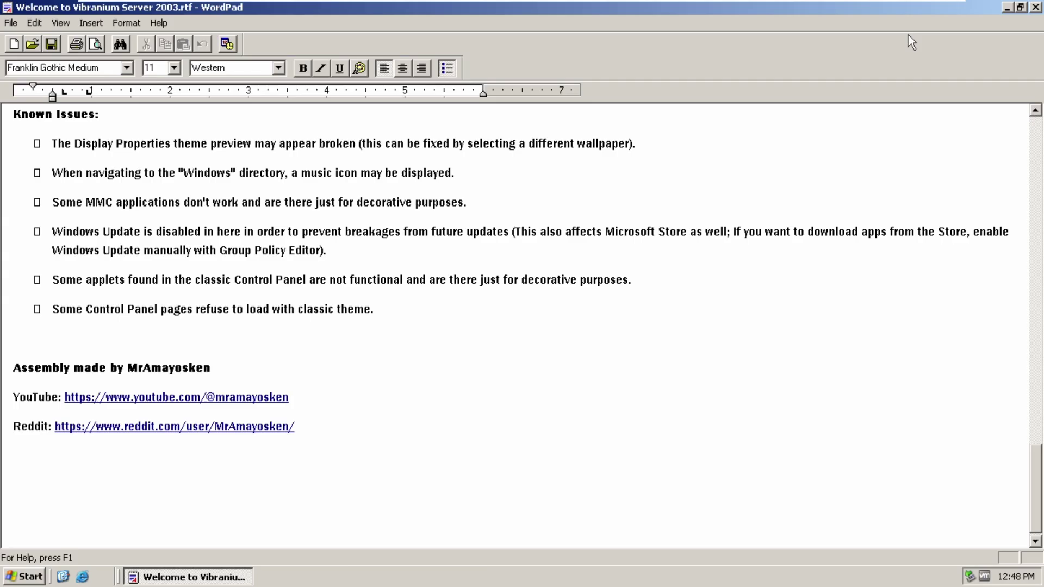
click(1035, 7)
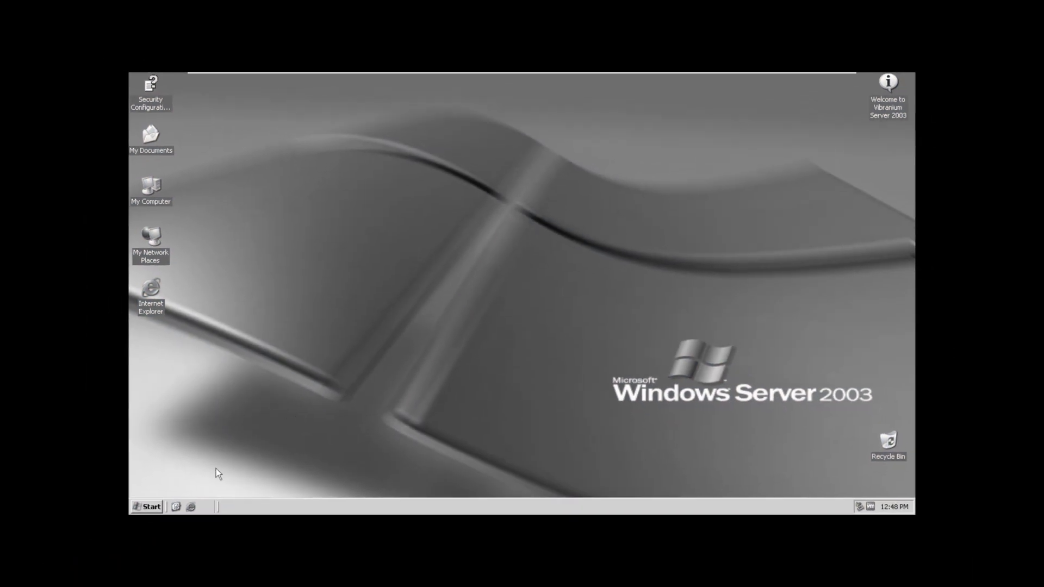
Step: Choose Shut Down from the Start menu to show the Shut Down Windows dialog
click(32, 577)
click(81, 549)
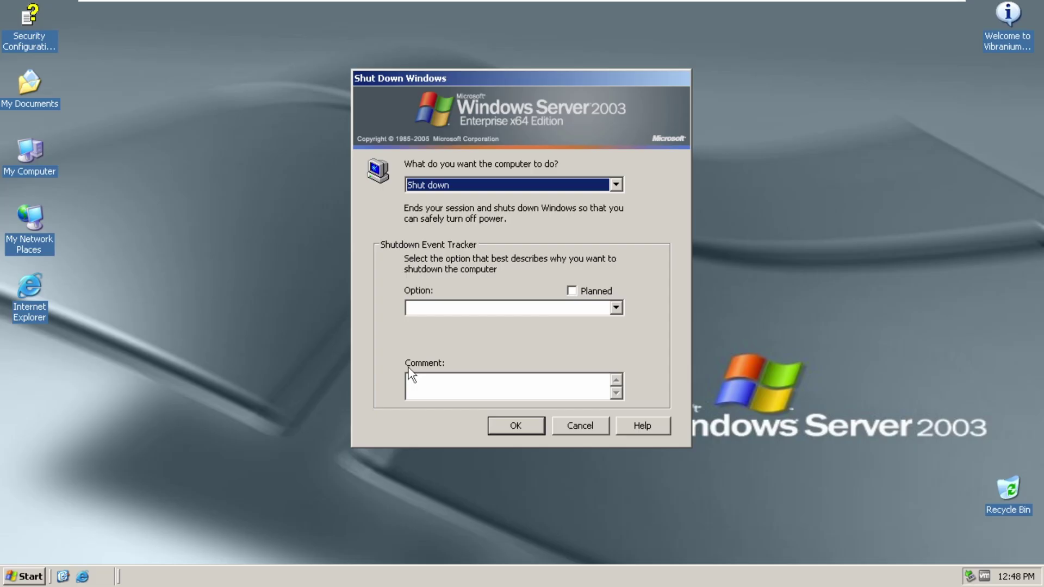